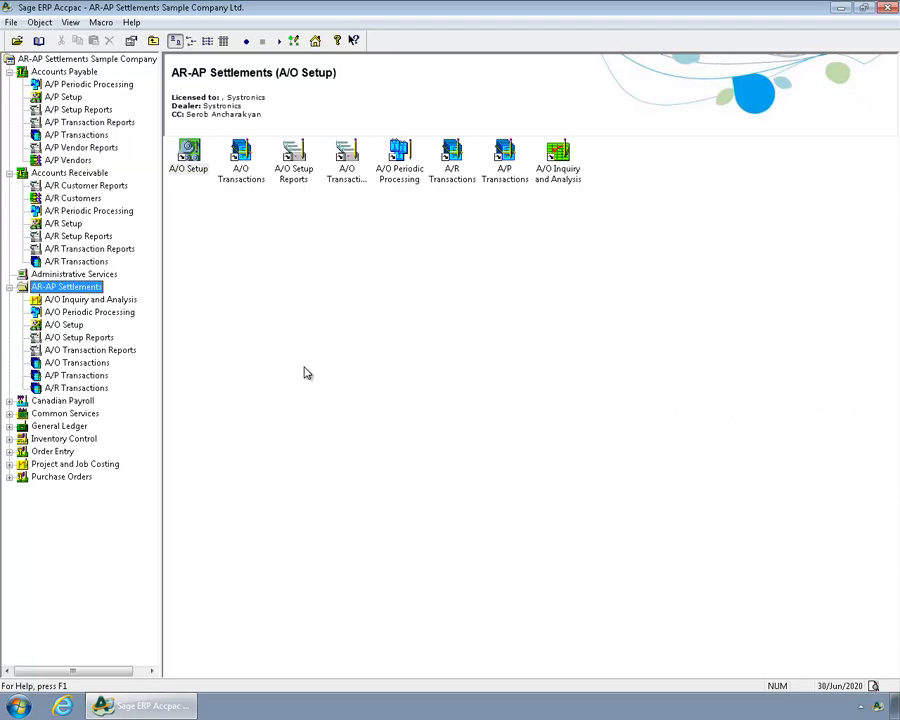
Open the A/O settlement groups setup, load GROUP5 (AMKOR TECHNOLOGY), and examine its customers and vendors.
double_click(187, 152)
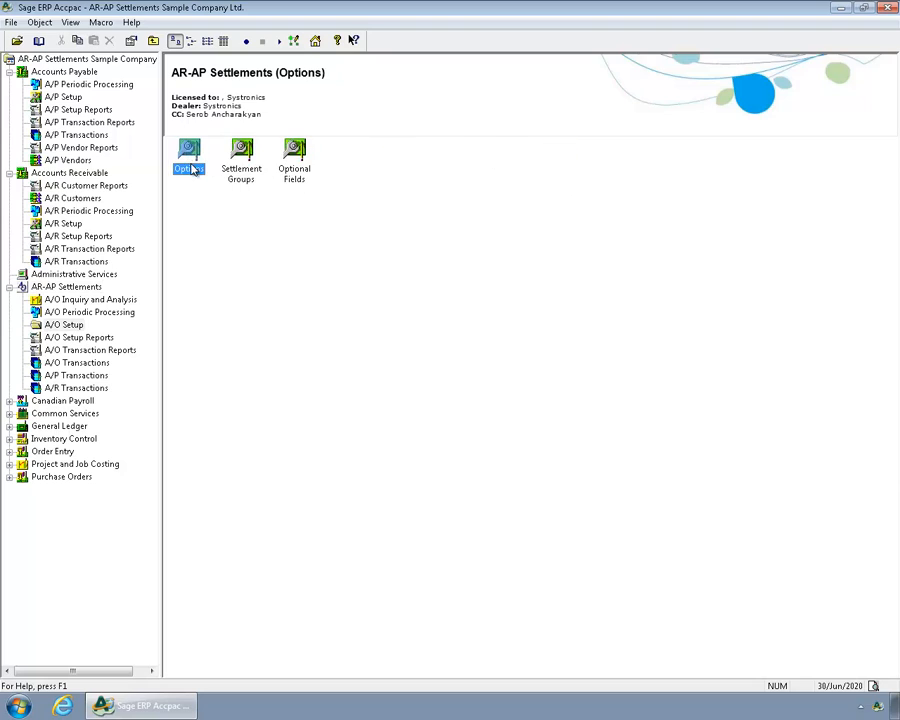
click(238, 171)
double_click(238, 170)
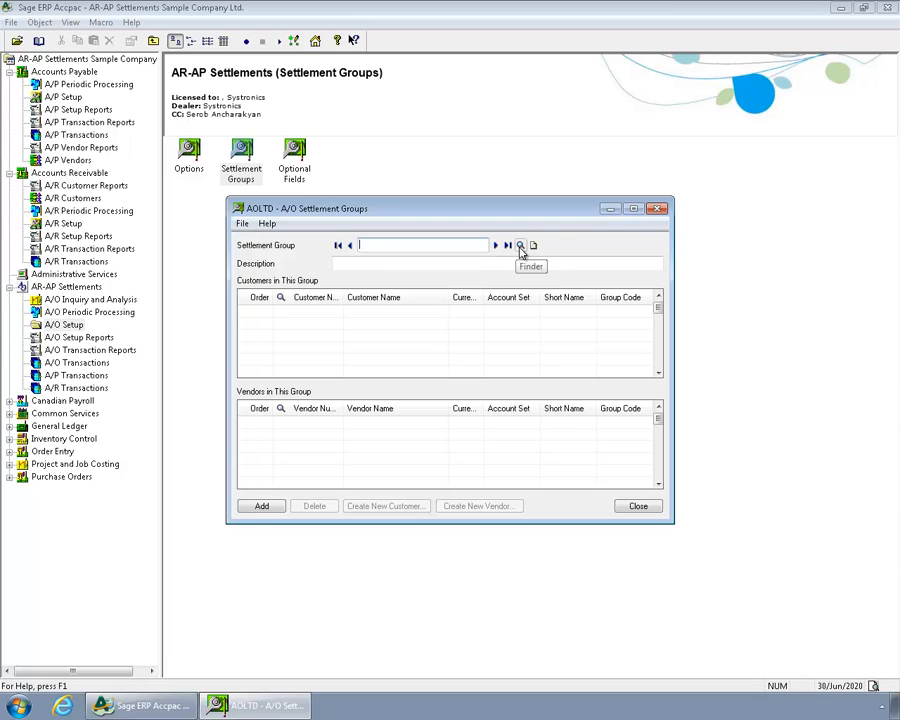
click(520, 245)
double_click(170, 243)
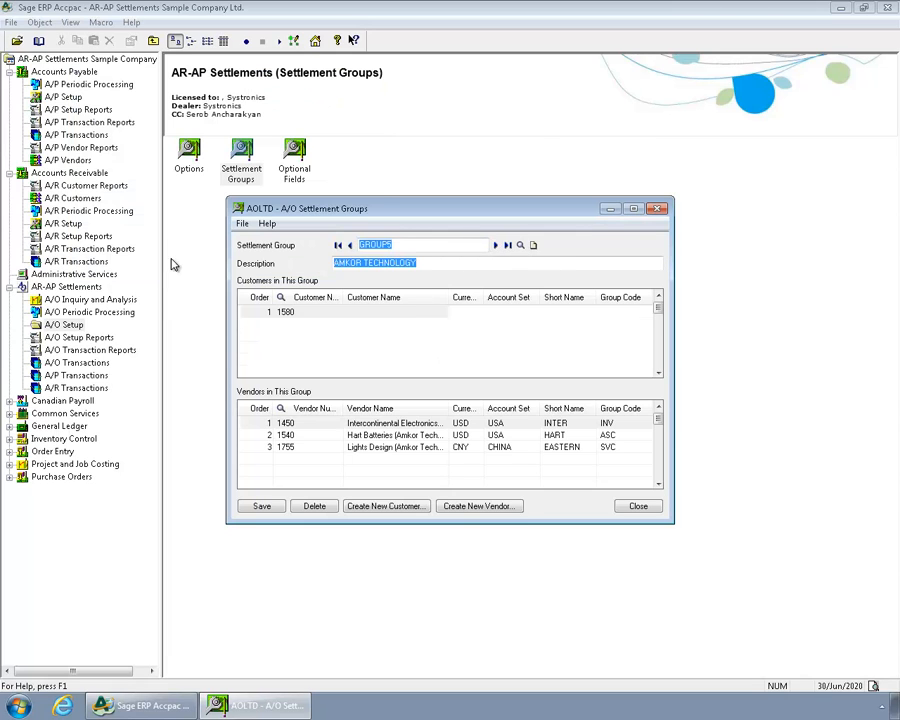
click(287, 314)
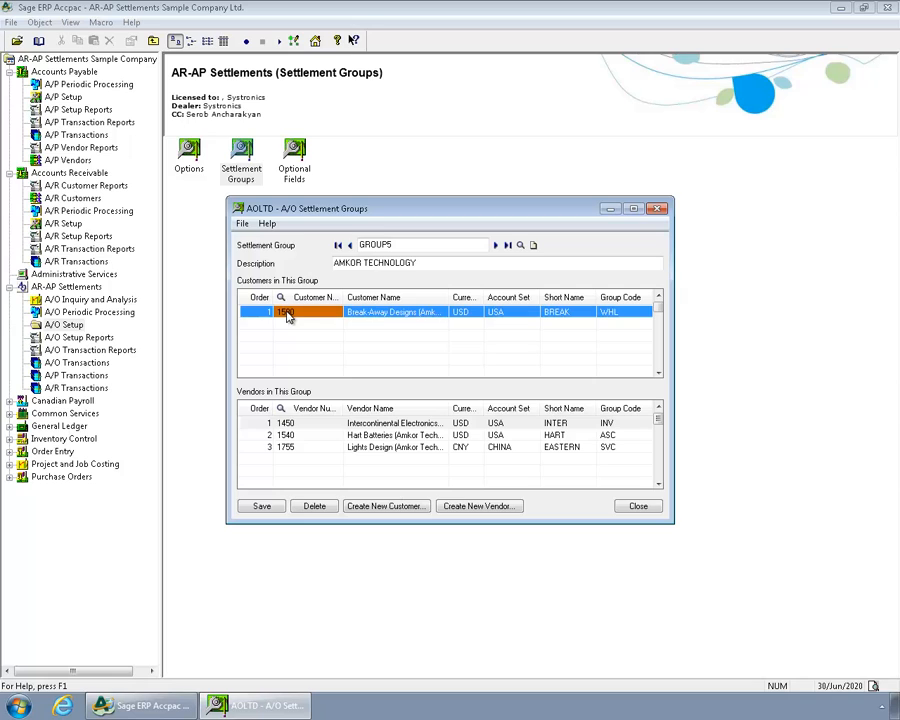
click(287, 424)
click(289, 436)
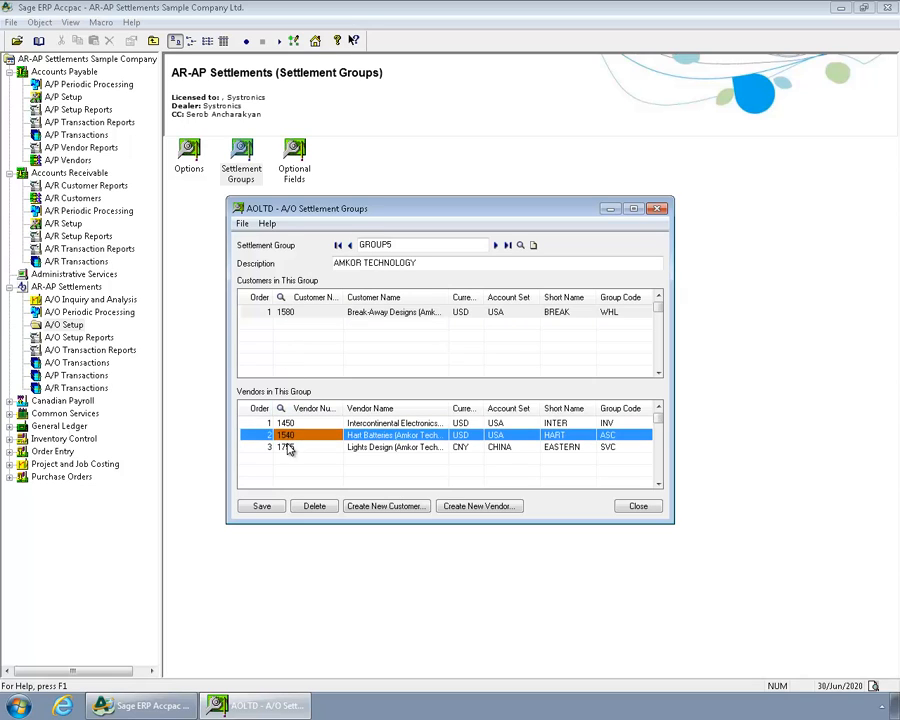
click(287, 447)
Examine the customers and vendors of the next settlement group, GROUP6, and close the settlement groups window.
click(495, 244)
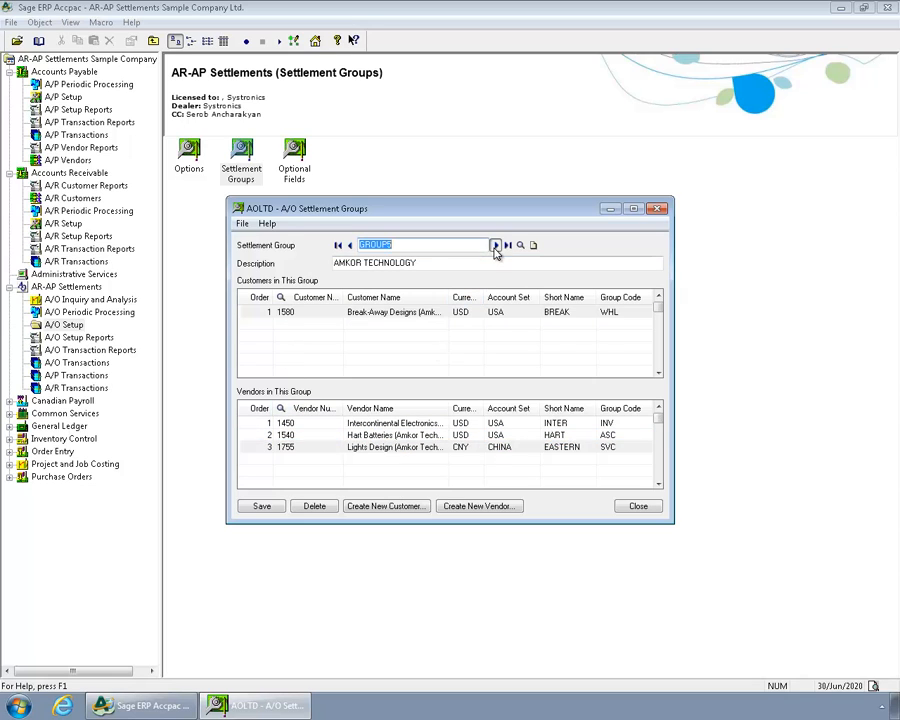
click(457, 312)
click(445, 325)
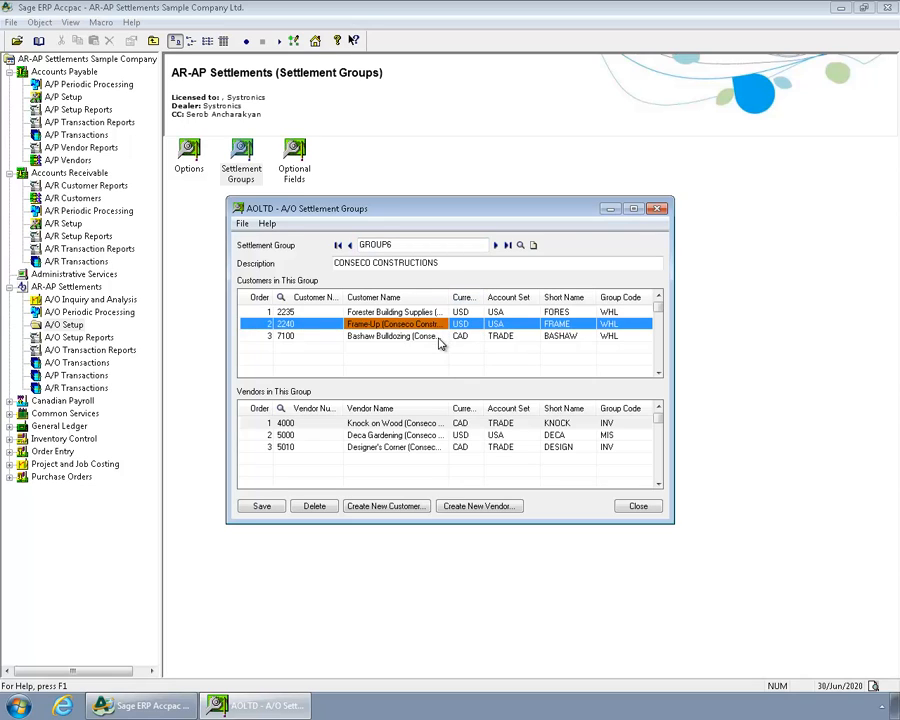
click(441, 337)
click(432, 424)
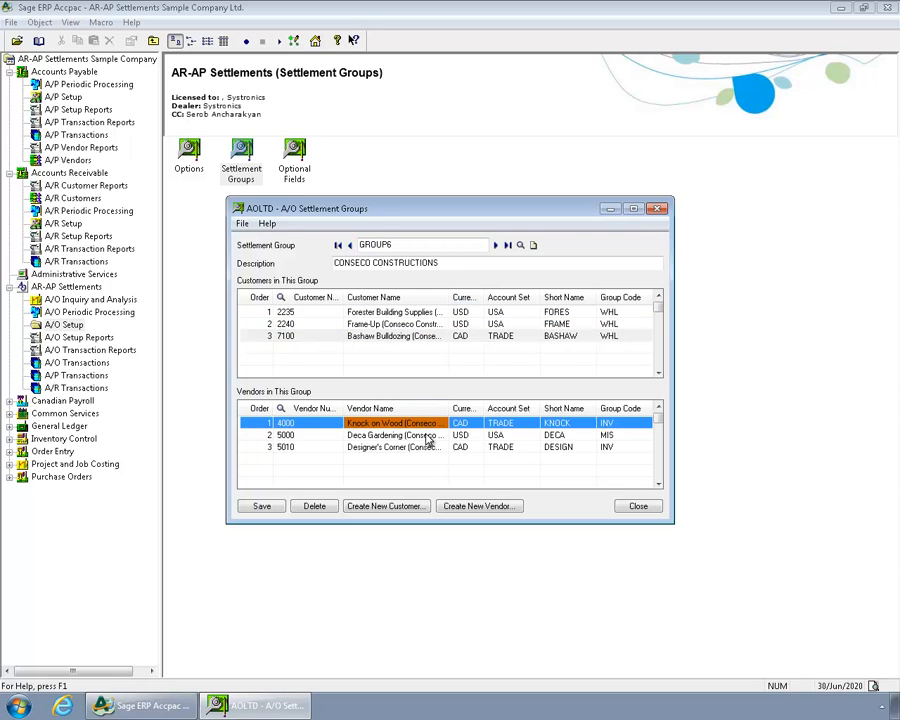
click(428, 436)
click(425, 448)
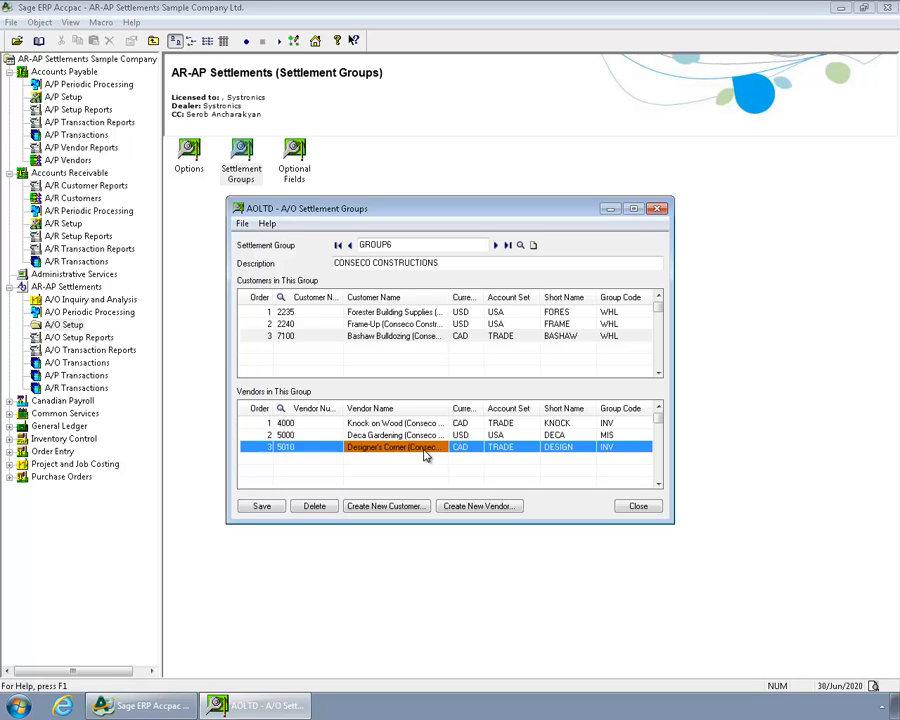
click(650, 510)
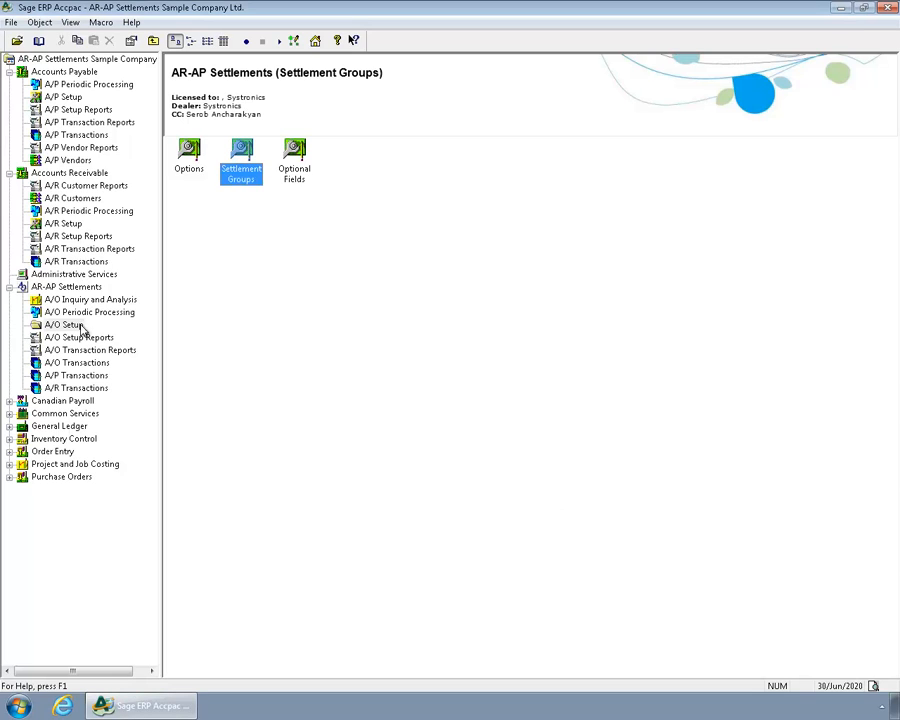
Create a new settlement batch from the A/O settlement batch list and assign settlement group GROUP5 to its entry.
click(80, 364)
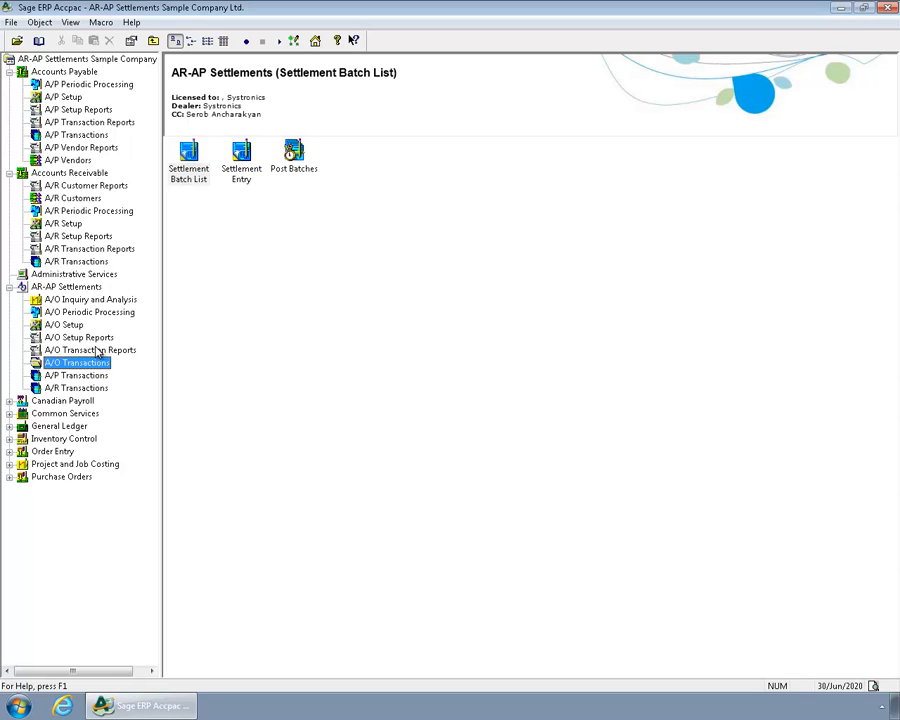
double_click(200, 175)
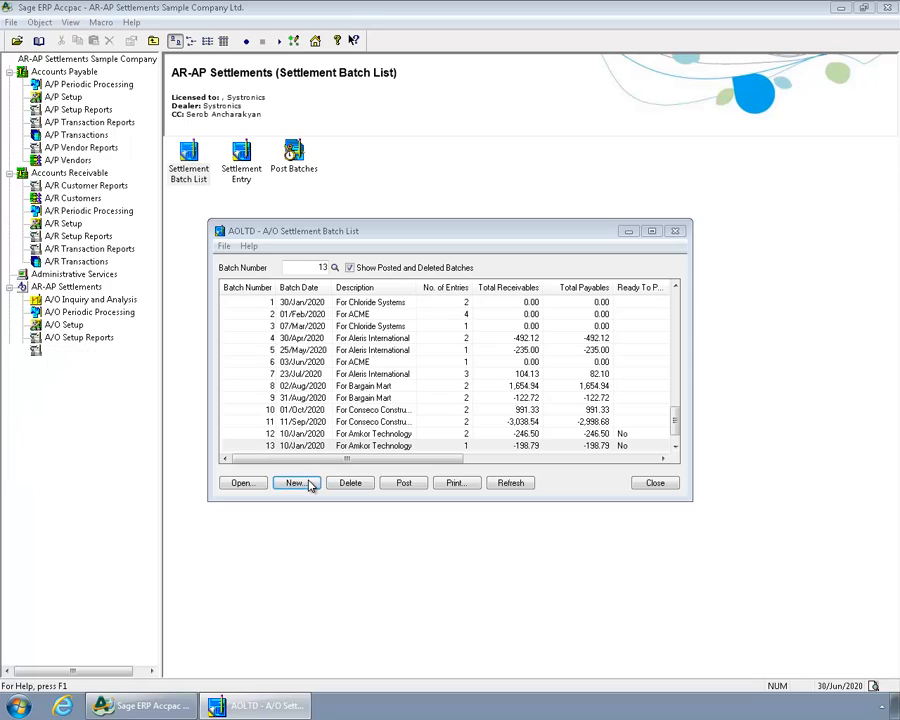
click(311, 483)
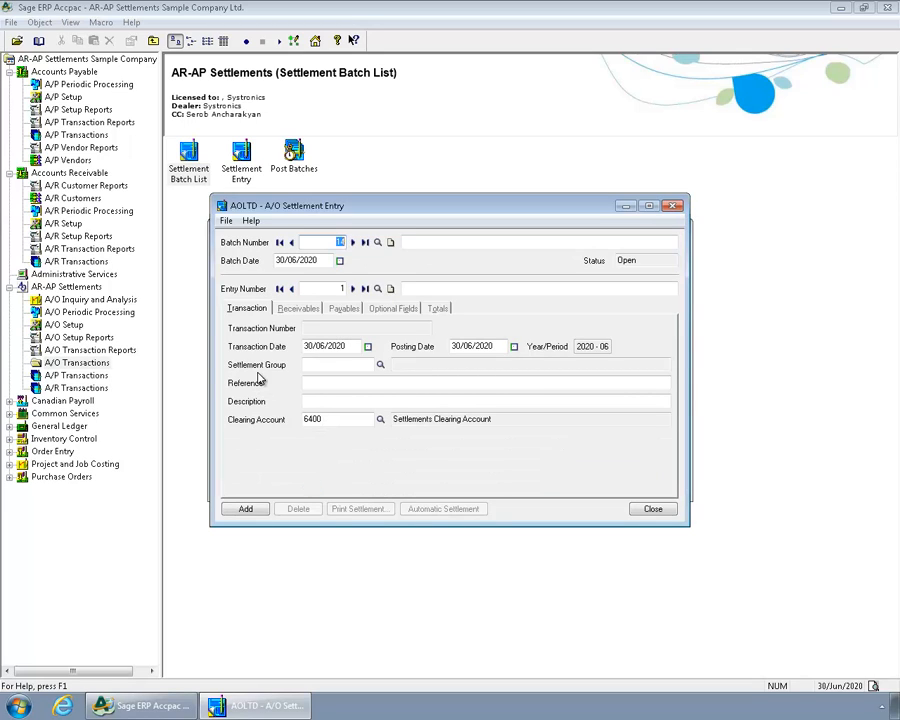
click(382, 366)
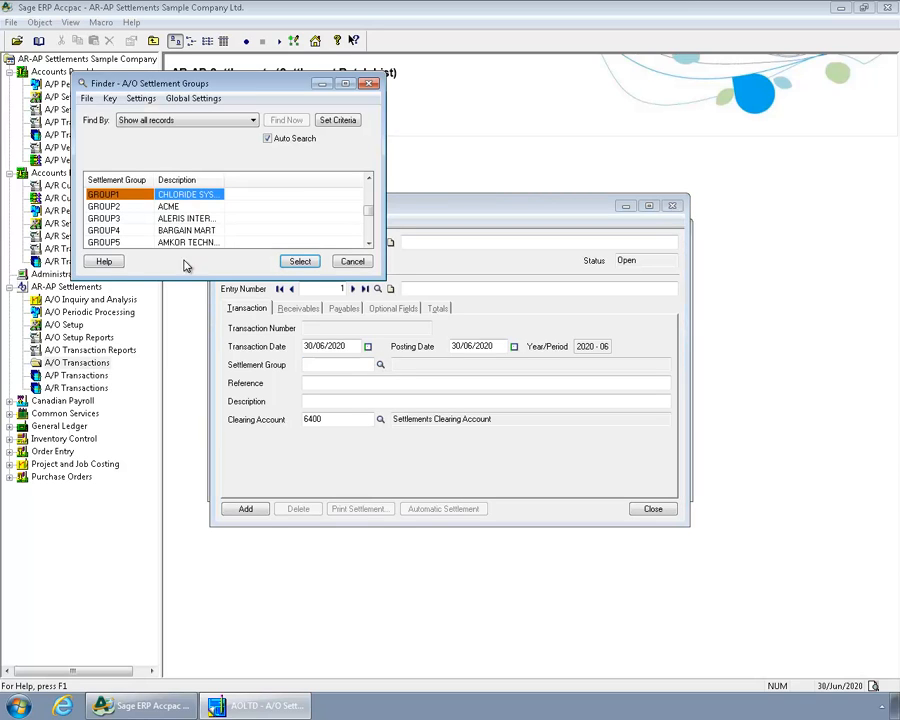
click(180, 243)
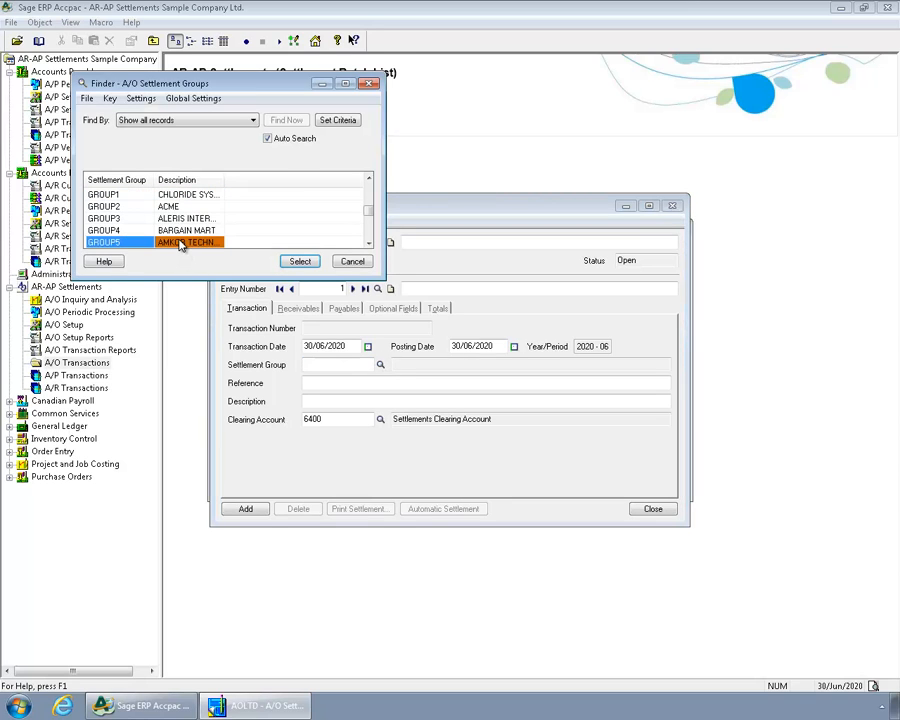
double_click(180, 243)
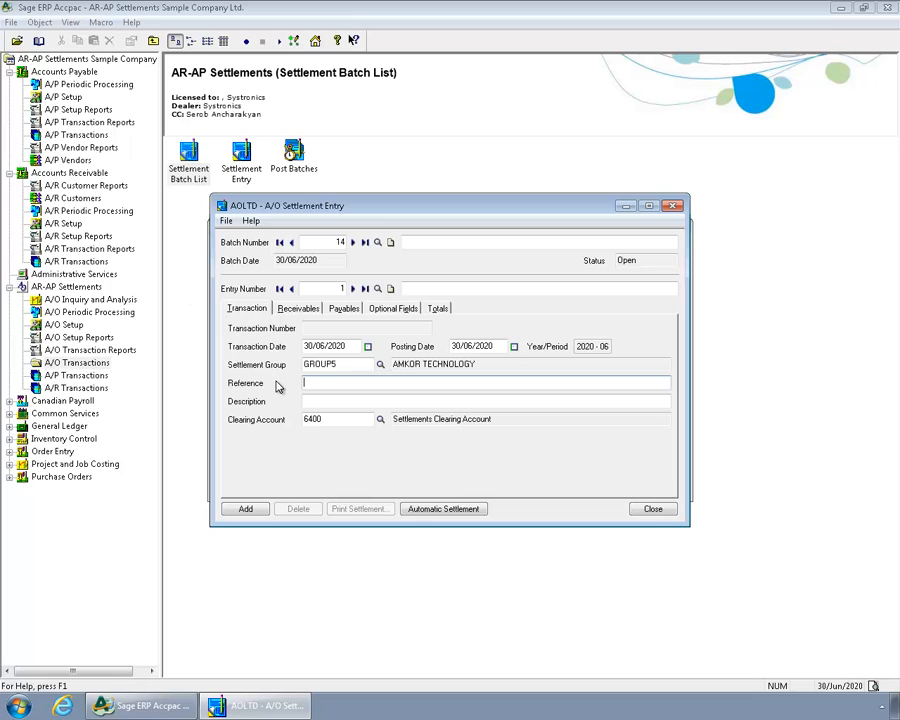
Set the entry's receivables to Select mode and maximize the window to show the customer's documents.
click(289, 311)
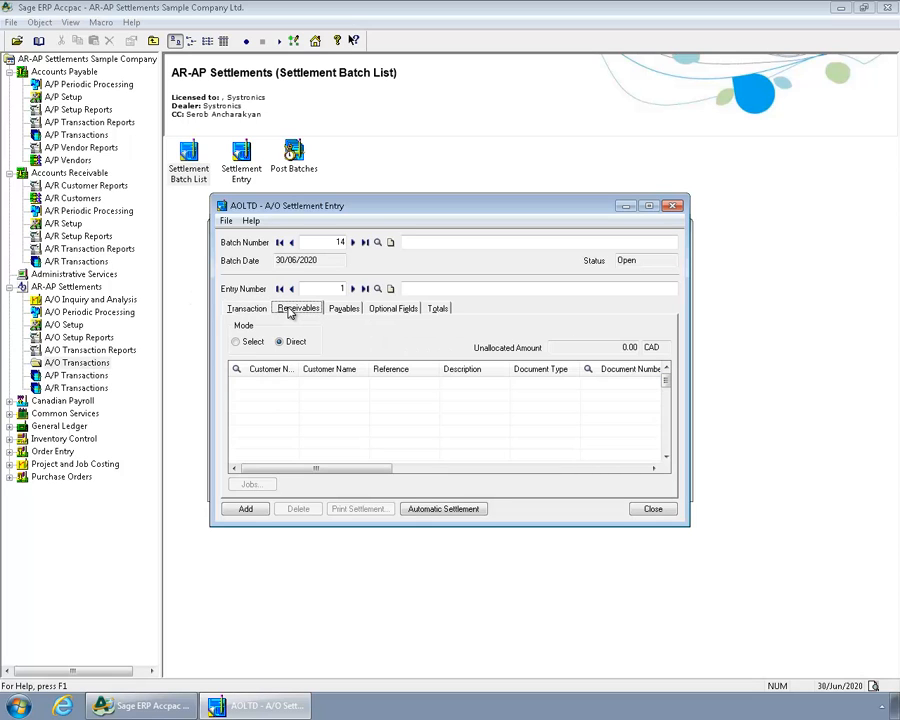
click(237, 342)
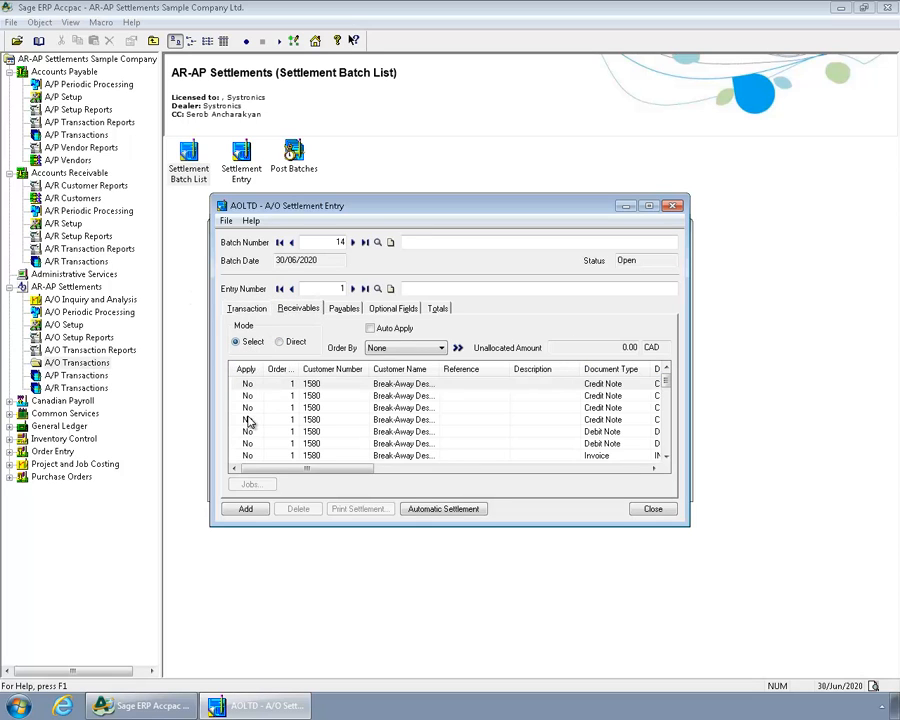
click(649, 205)
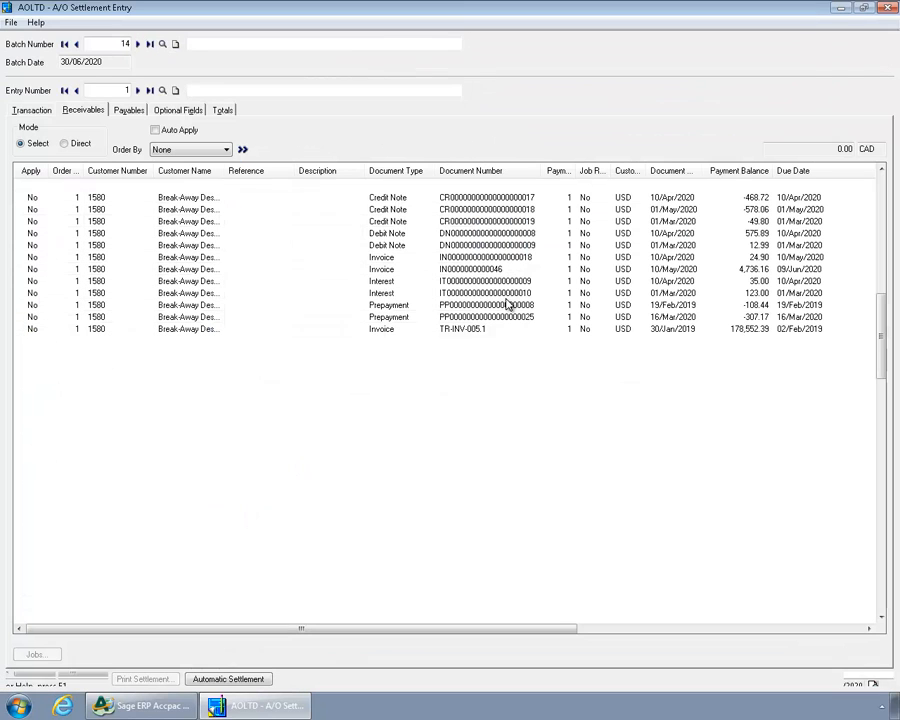
click(230, 268)
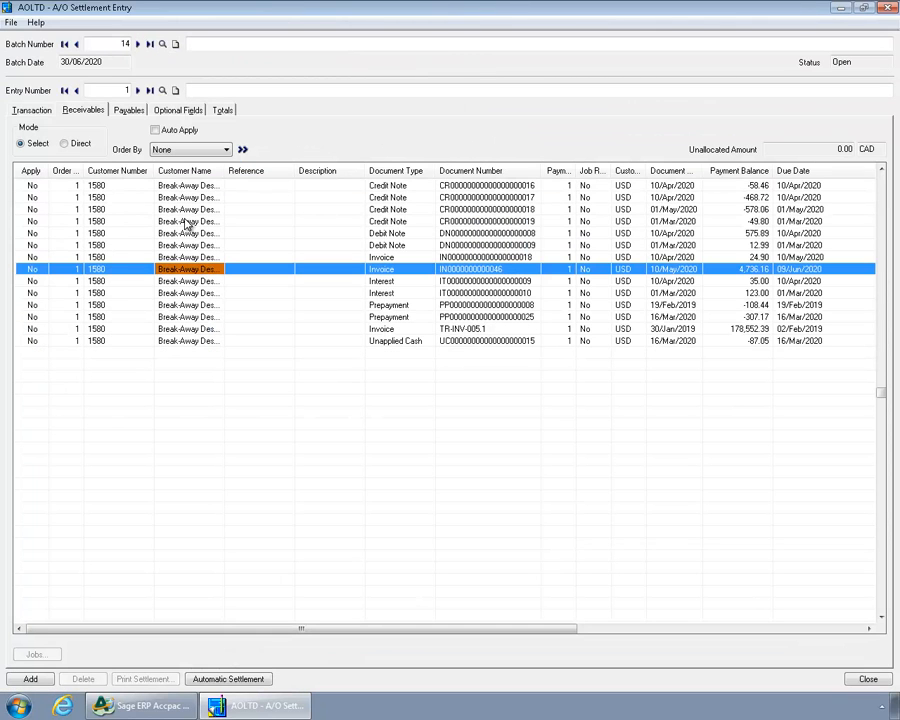
Set the entry's payables to Select mode and look through the documents of the three vendors.
click(126, 111)
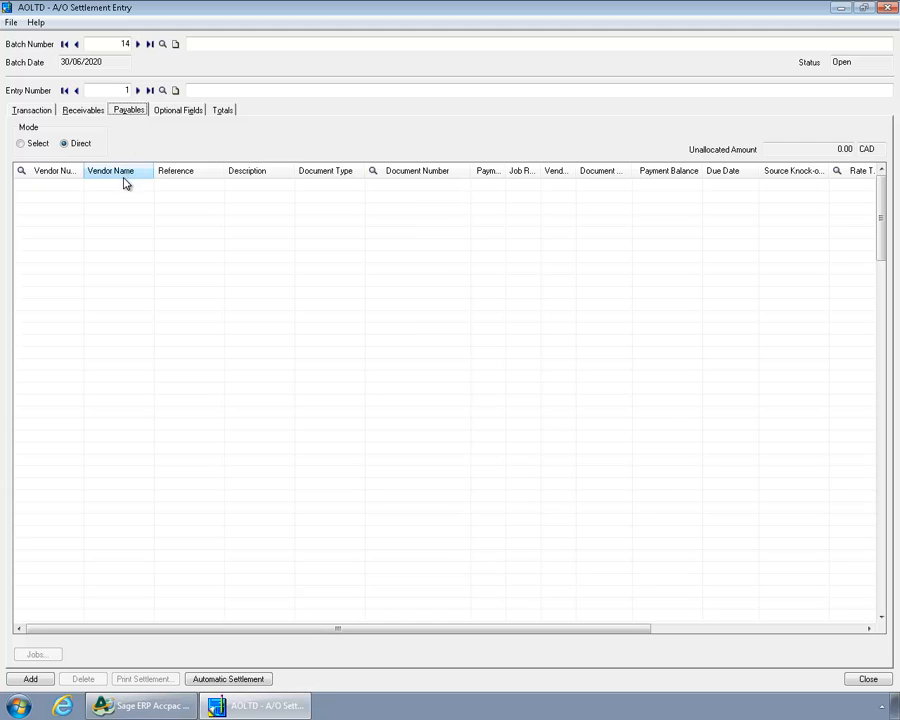
click(38, 145)
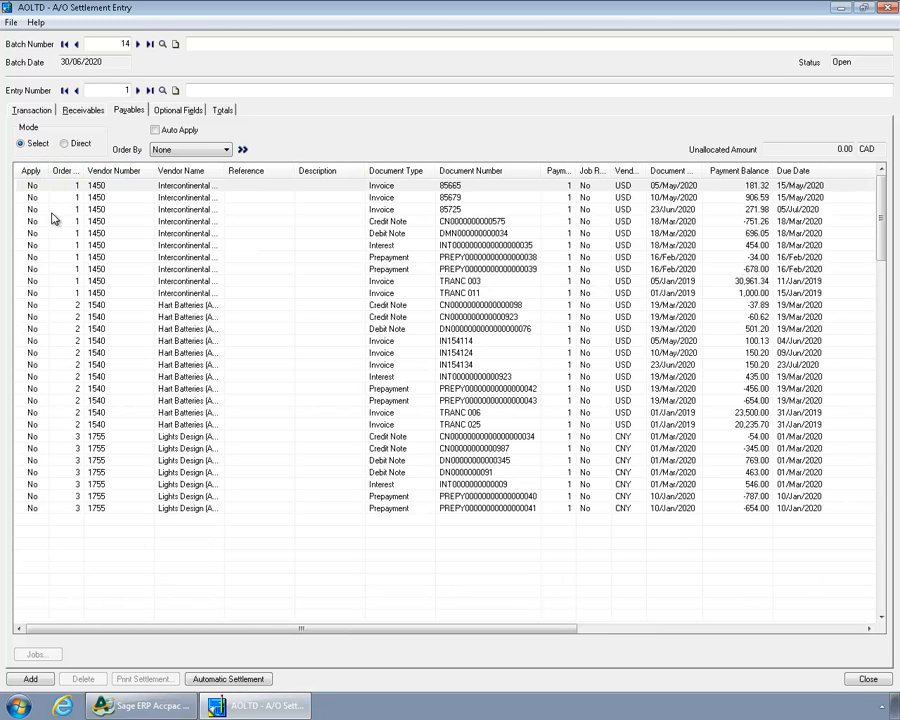
click(55, 209)
click(57, 365)
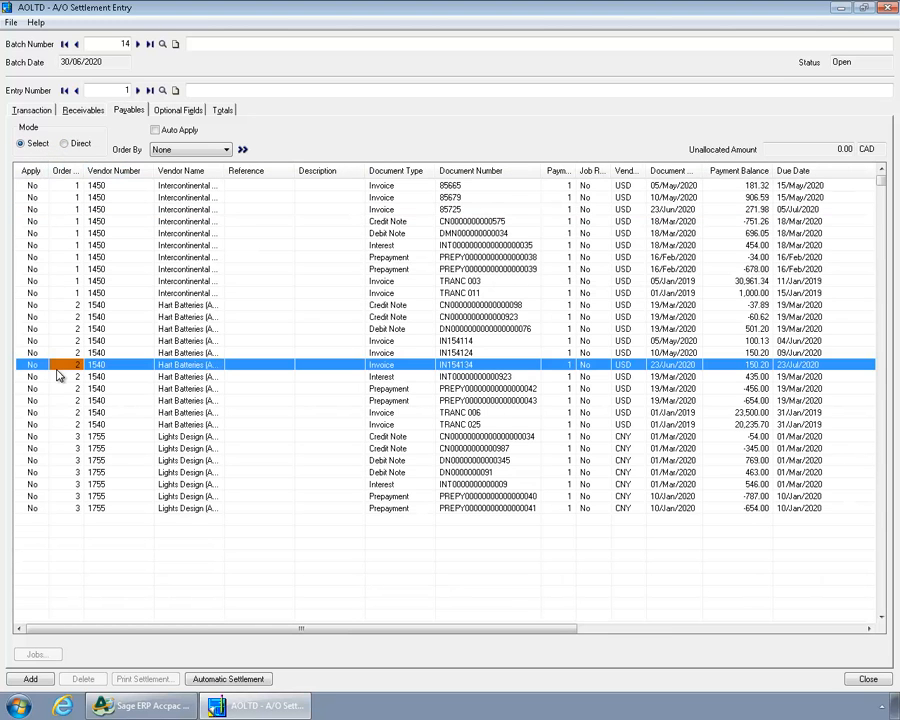
click(94, 474)
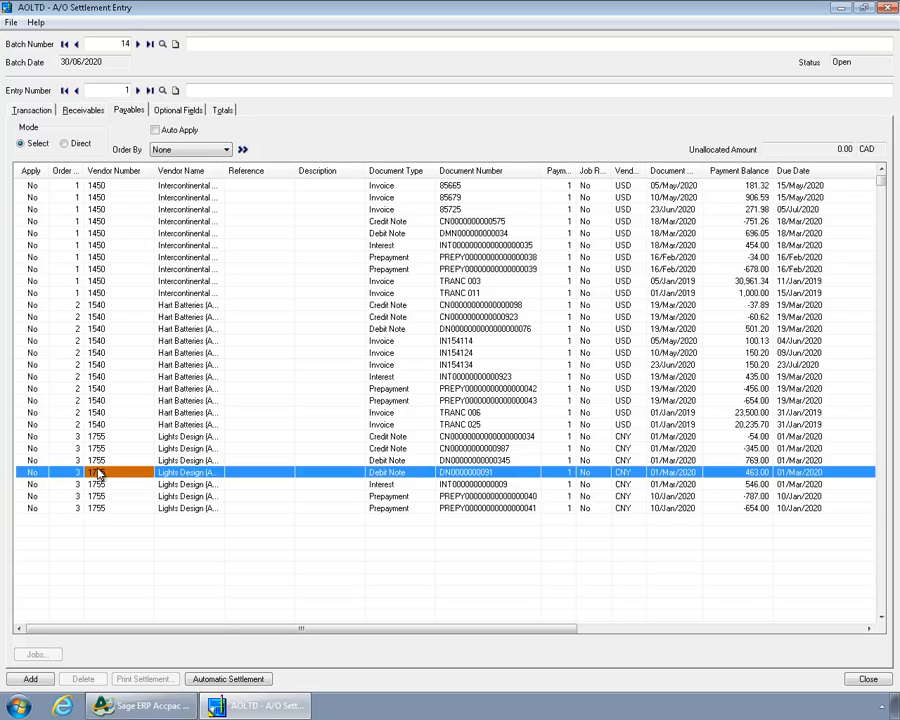
Mark the Intercontinental invoice TRANC 011 and the Hart Batteries invoice IN154124 as applied in the payables.
click(33, 295)
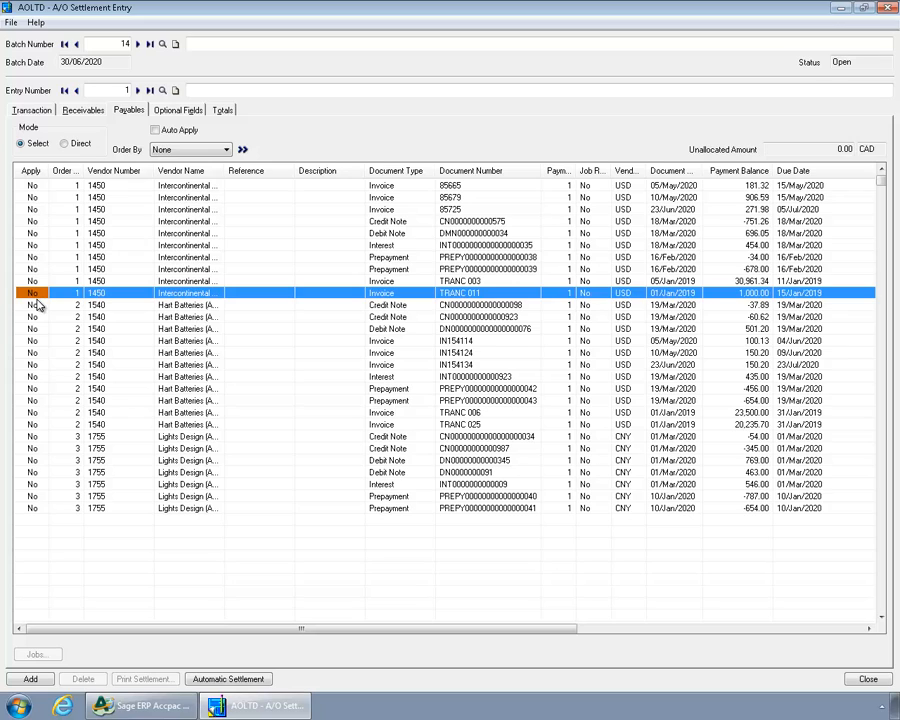
double_click(33, 296)
click(34, 353)
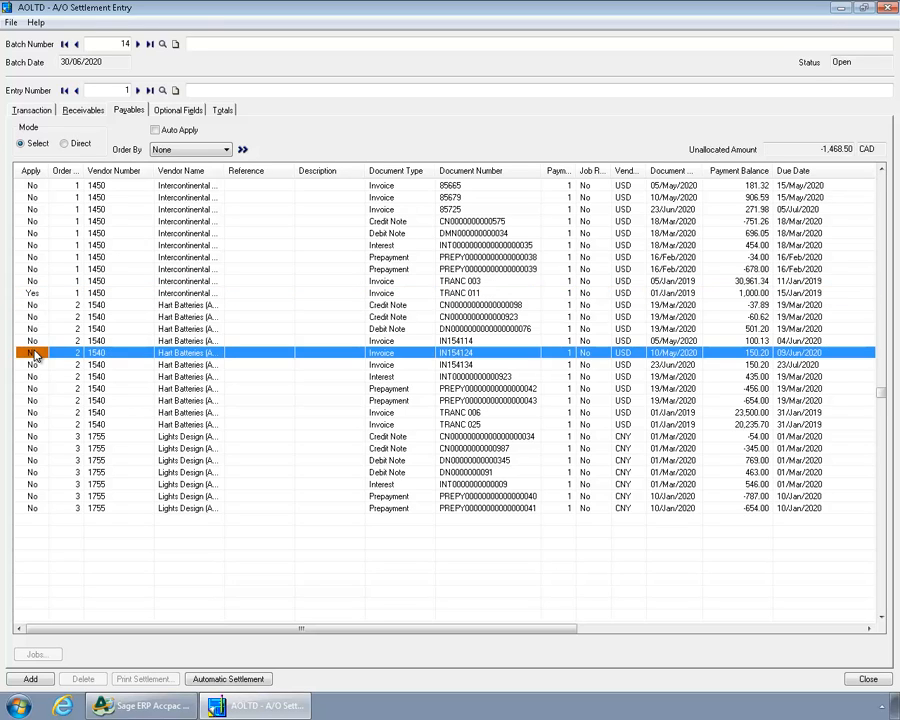
double_click(34, 353)
click(84, 111)
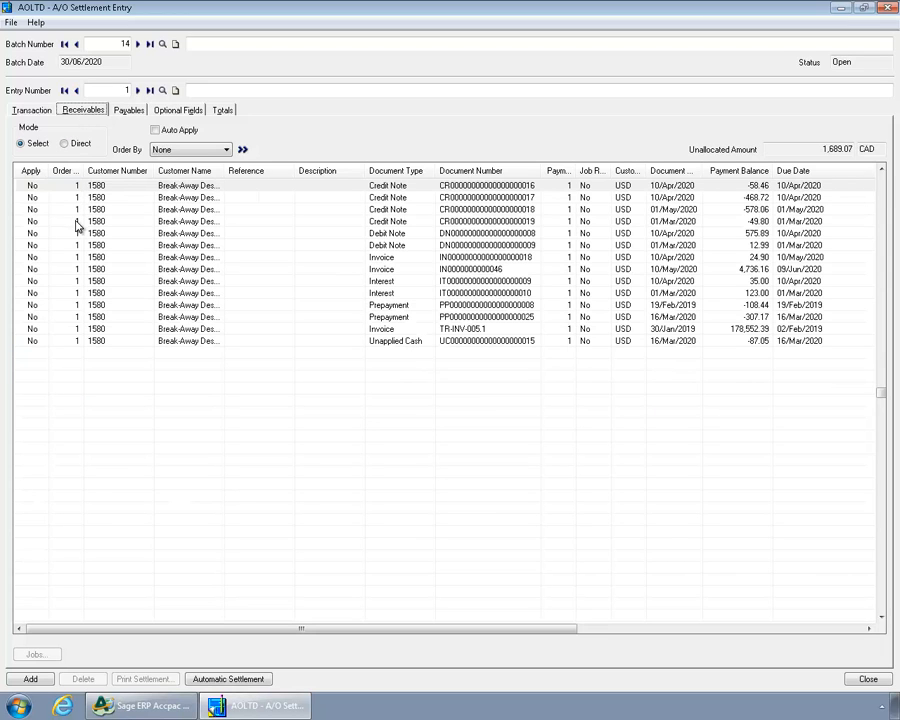
click(78, 233)
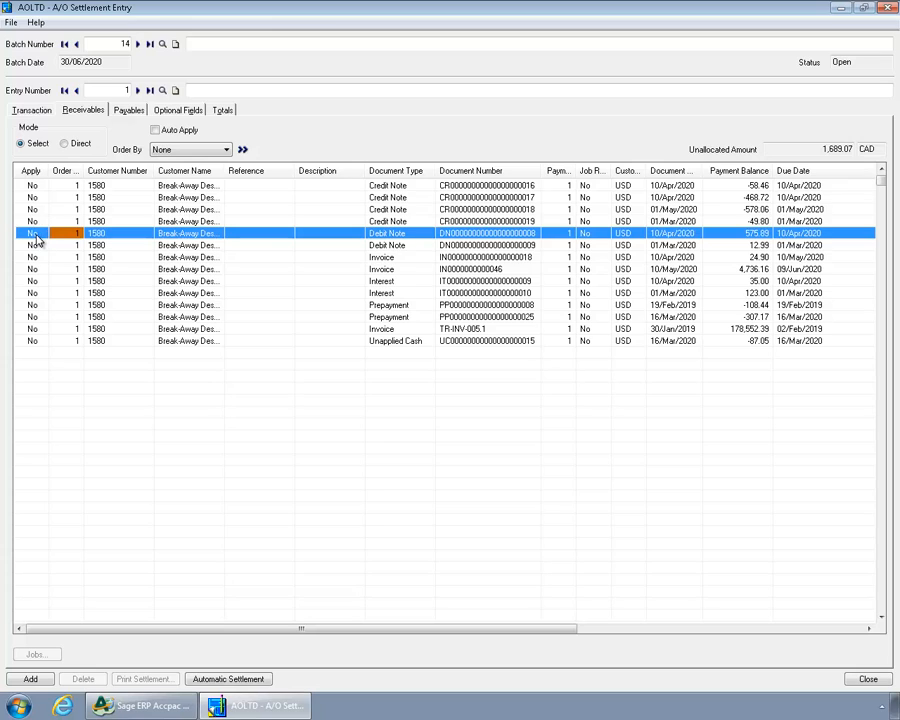
double_click(33, 234)
double_click(32, 247)
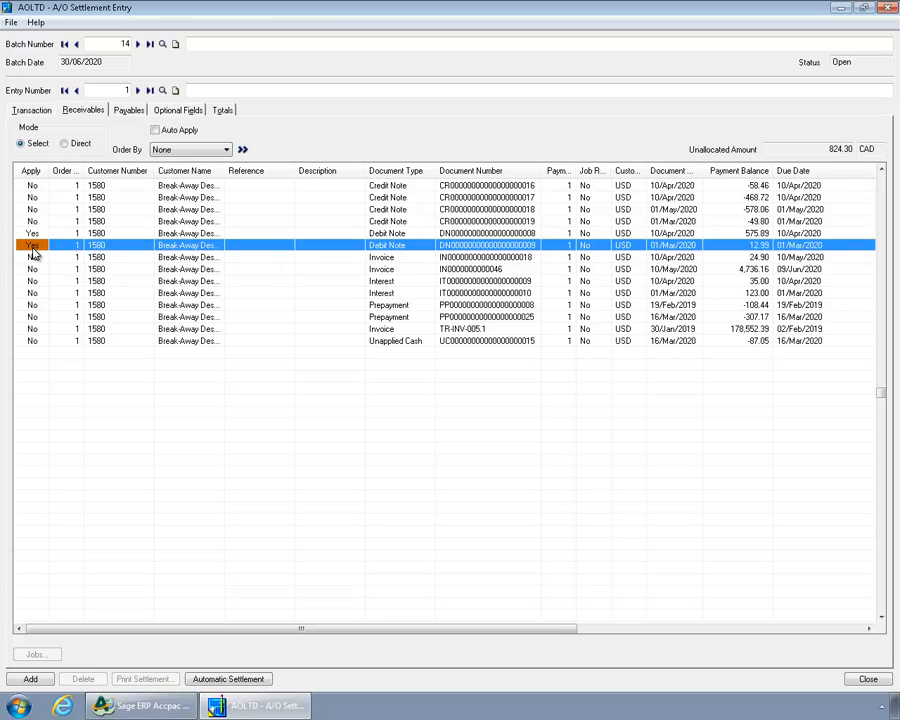
click(32, 281)
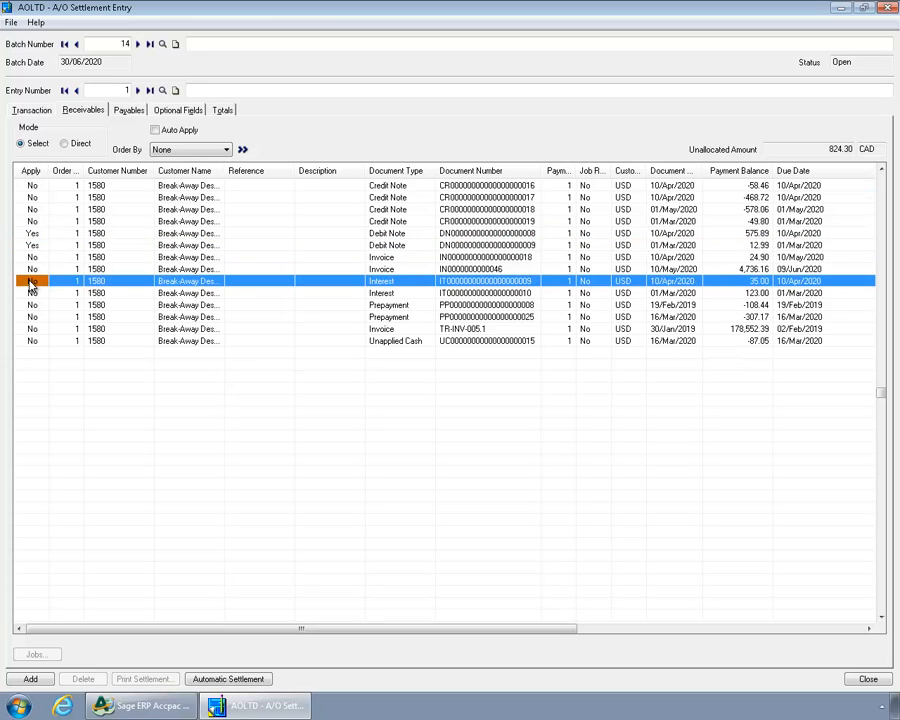
double_click(32, 269)
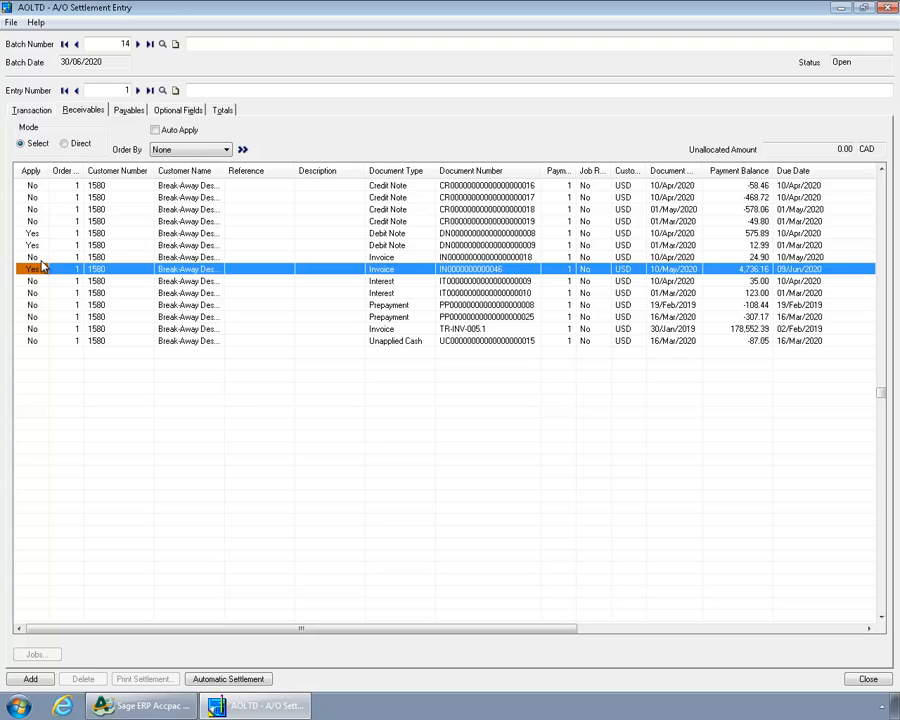
Run Automatic Settlement for the selected group, accepting that manual selections are cleared, and review the applied payables and receivables.
click(270, 681)
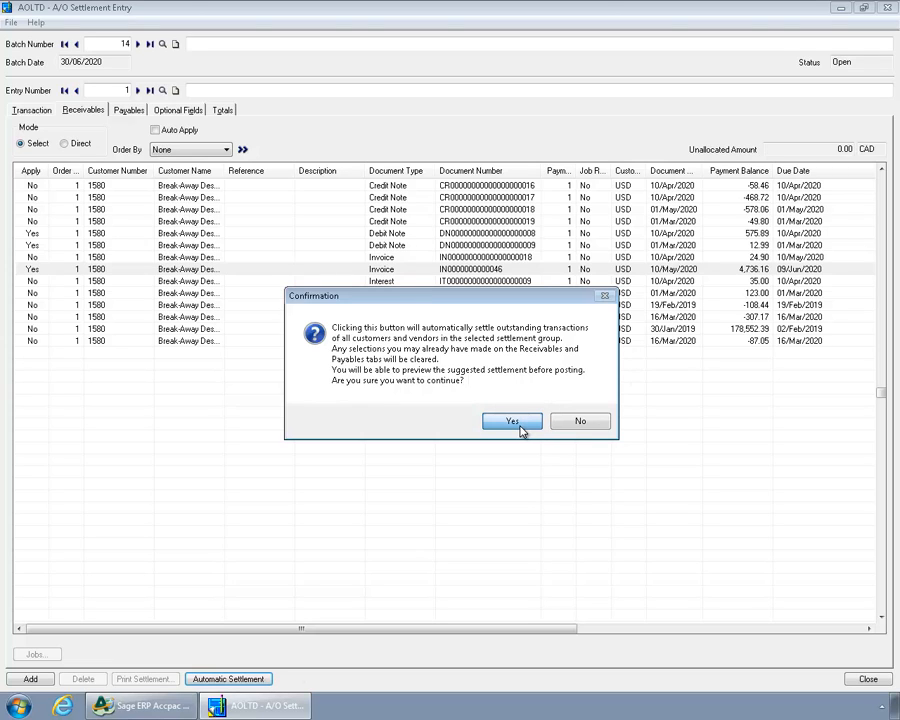
click(513, 422)
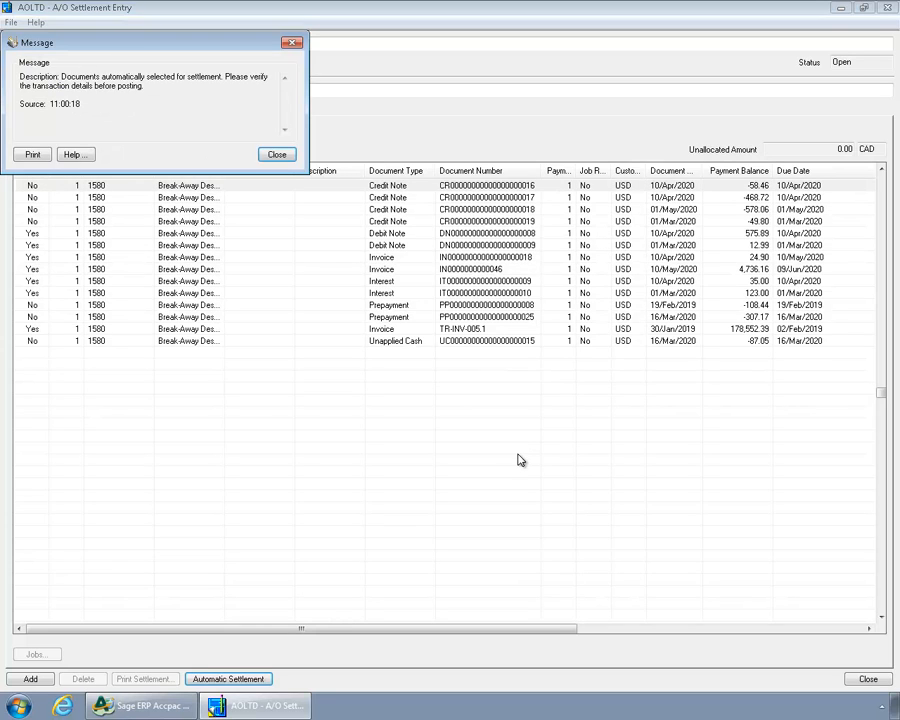
click(280, 155)
click(128, 111)
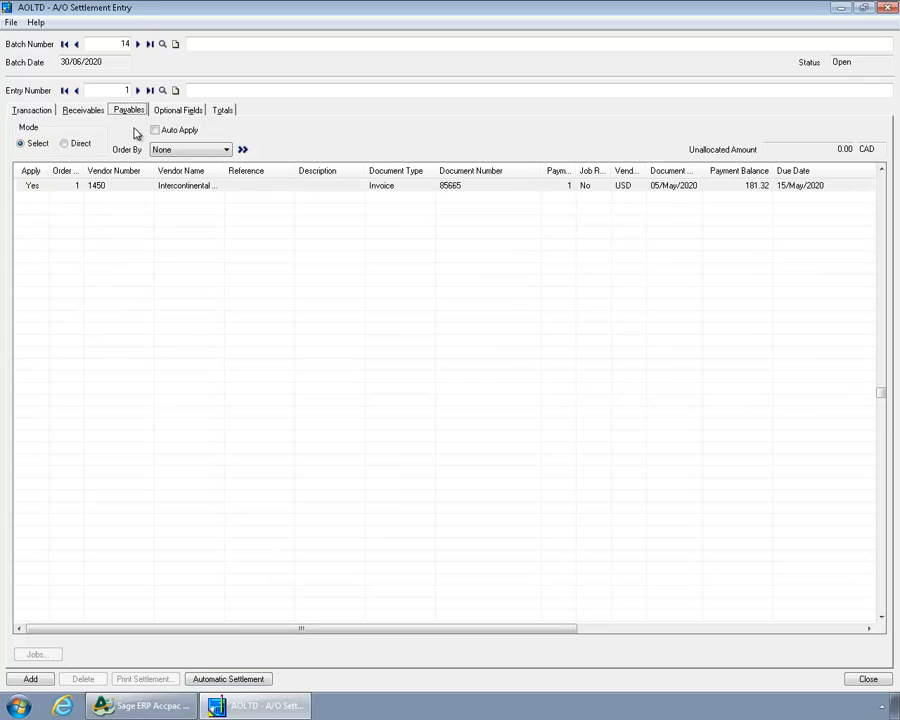
click(76, 112)
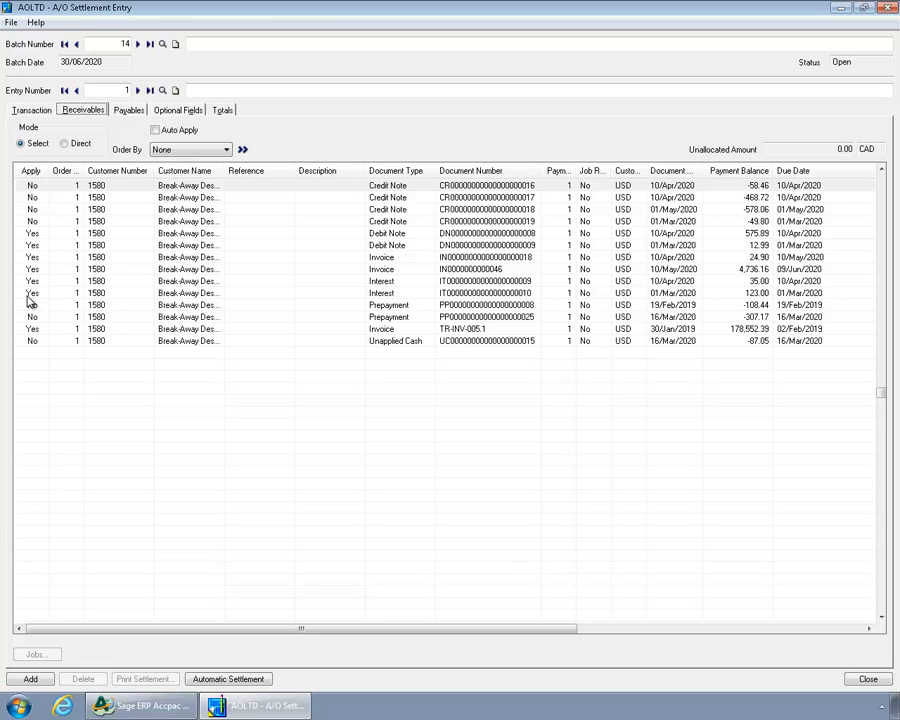
Start a fresh entry in batch 14, discarding the current selections, and assign settlement group GROUP5 (Amkor Technology).
click(177, 91)
click(462, 400)
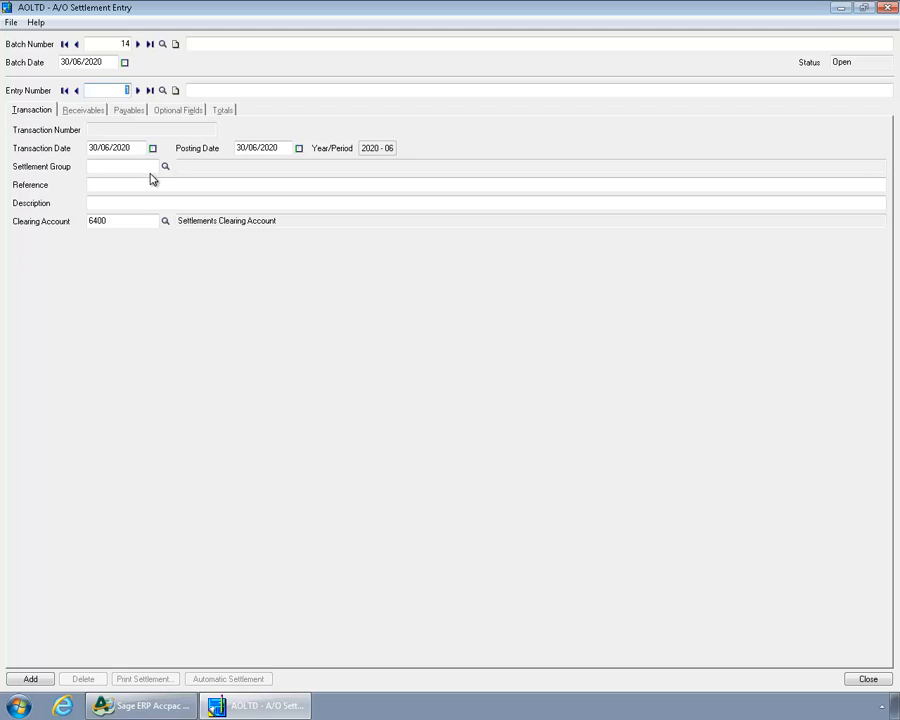
click(165, 166)
click(106, 242)
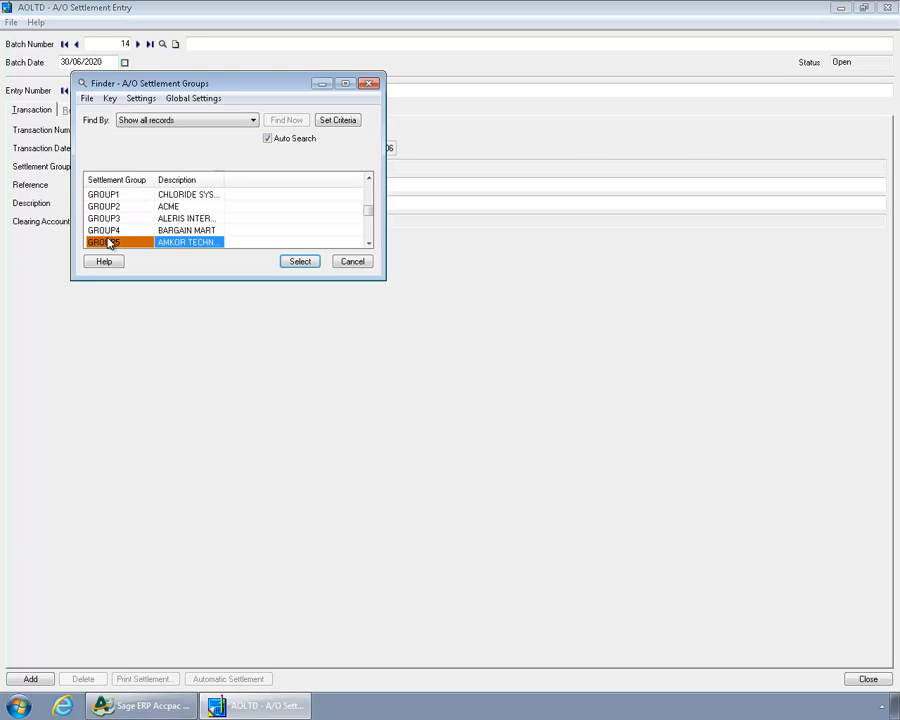
double_click(108, 243)
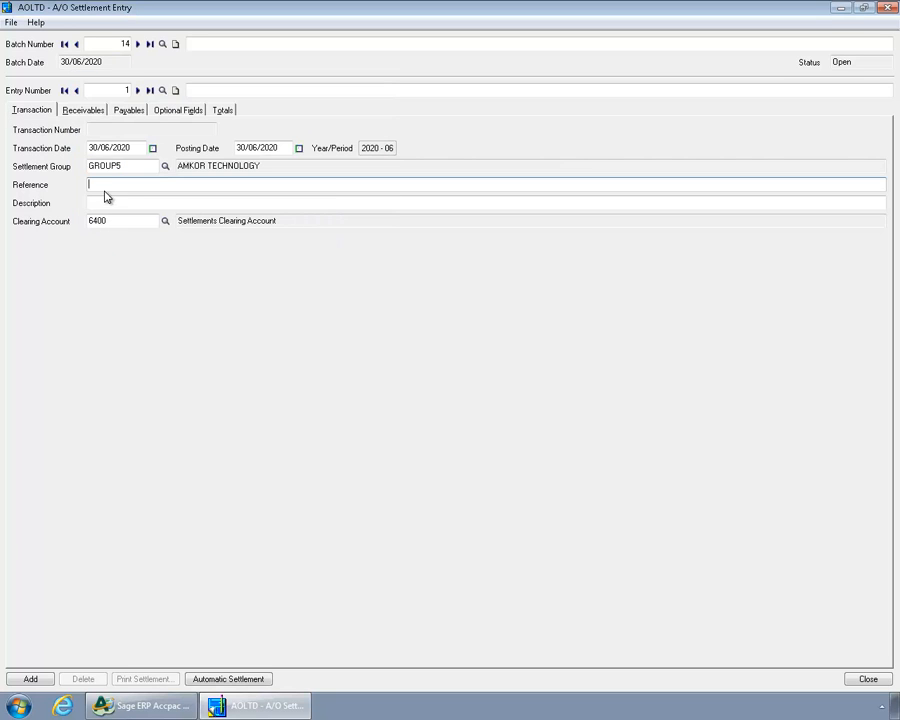
Set the payables to Select mode and mark invoices TRANC 011, IN154114 and TRANC 025 as applied.
click(127, 110)
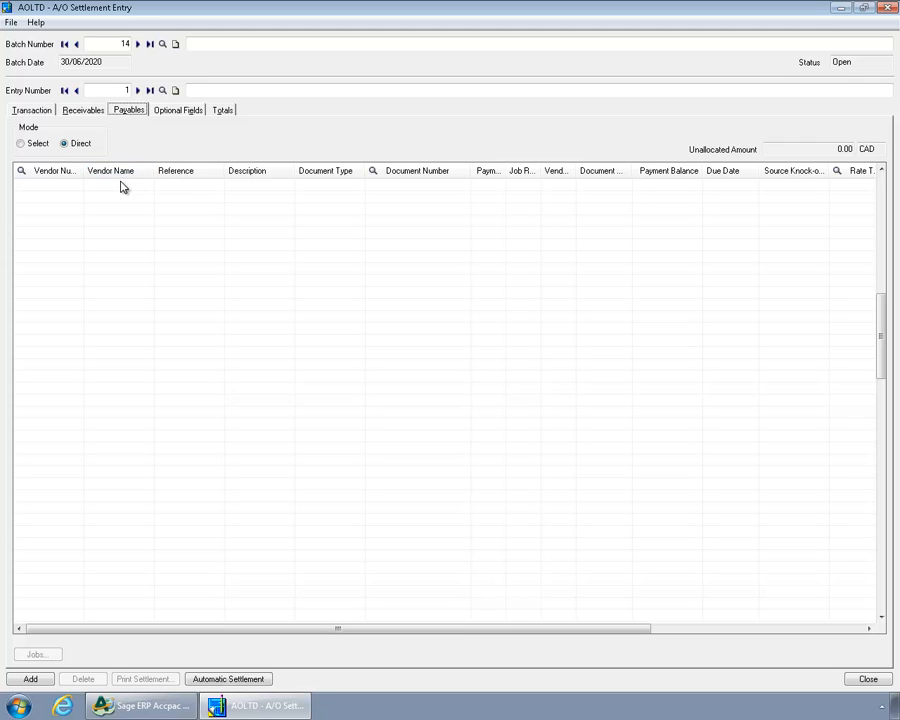
click(40, 144)
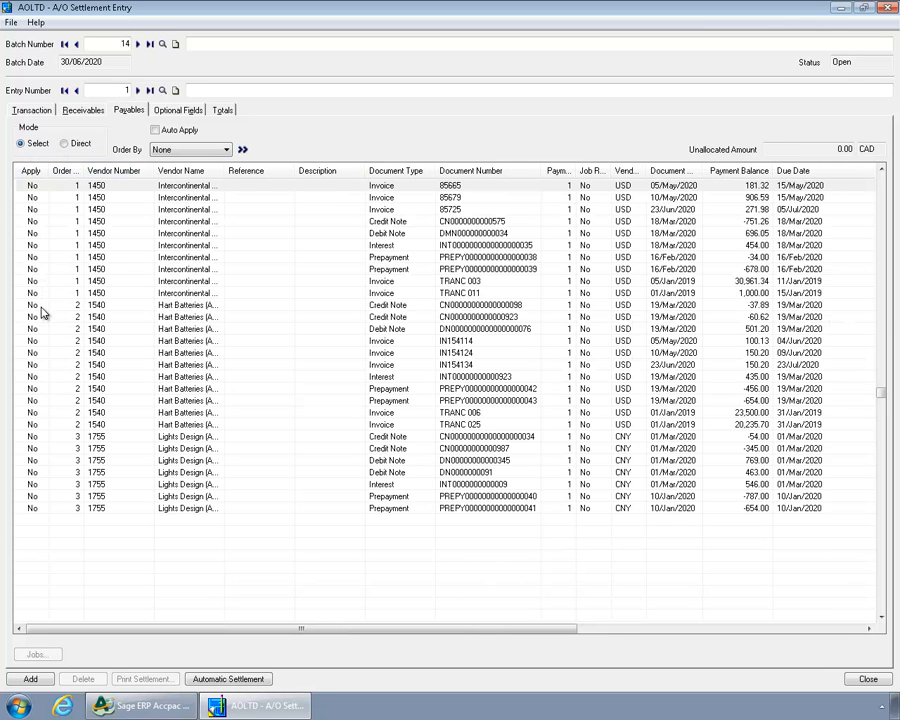
click(40, 292)
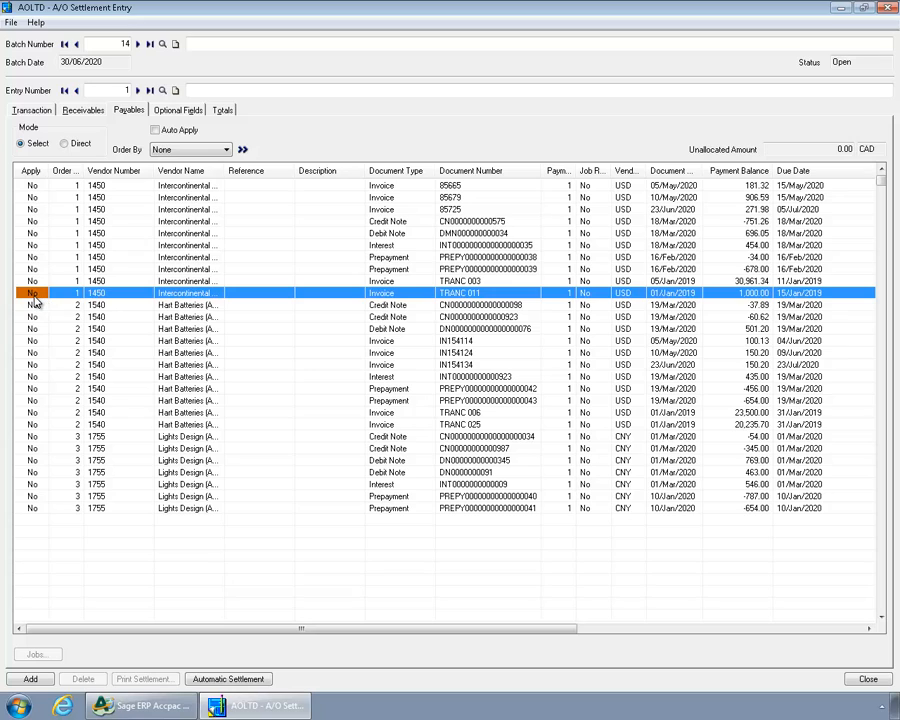
double_click(31, 294)
click(32, 342)
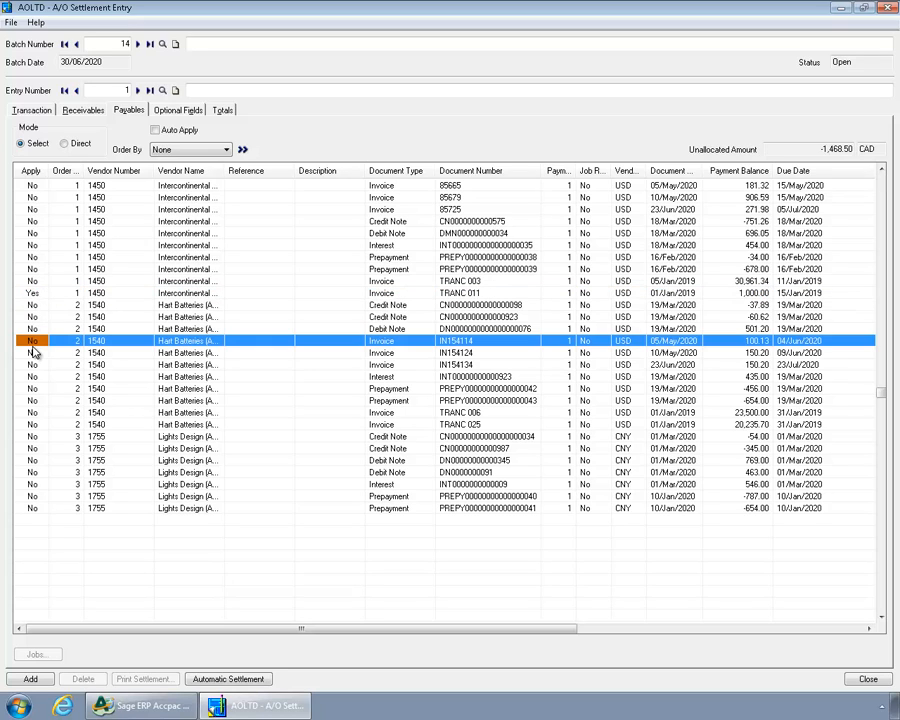
double_click(32, 342)
click(46, 425)
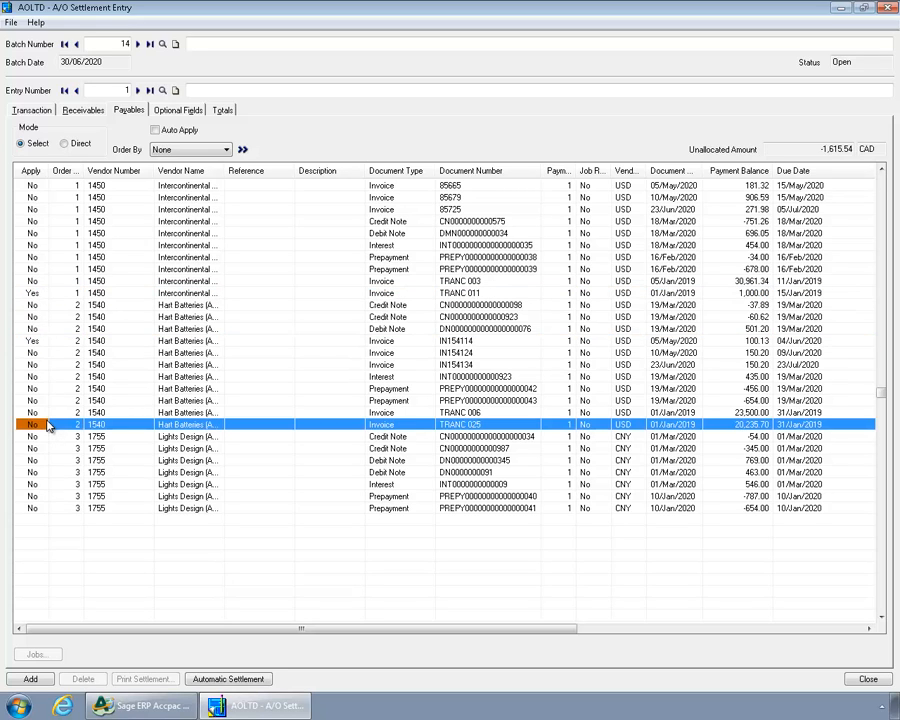
double_click(48, 425)
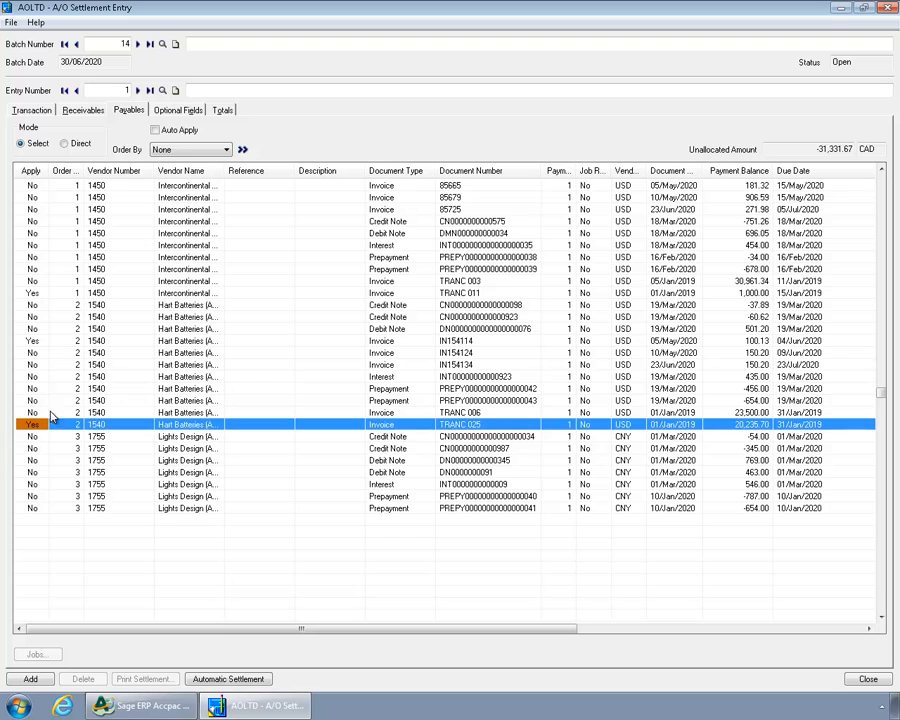
Set the receivables to Select mode, auto-apply them ordered by Due Date, and check the source knock-off amounts.
click(93, 114)
click(44, 143)
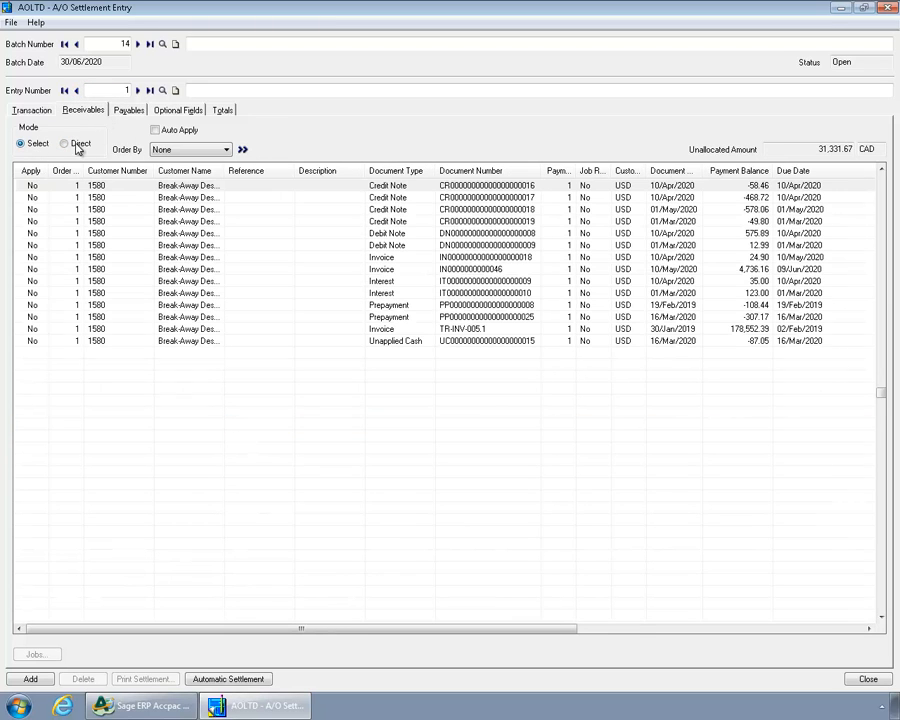
click(172, 133)
click(173, 150)
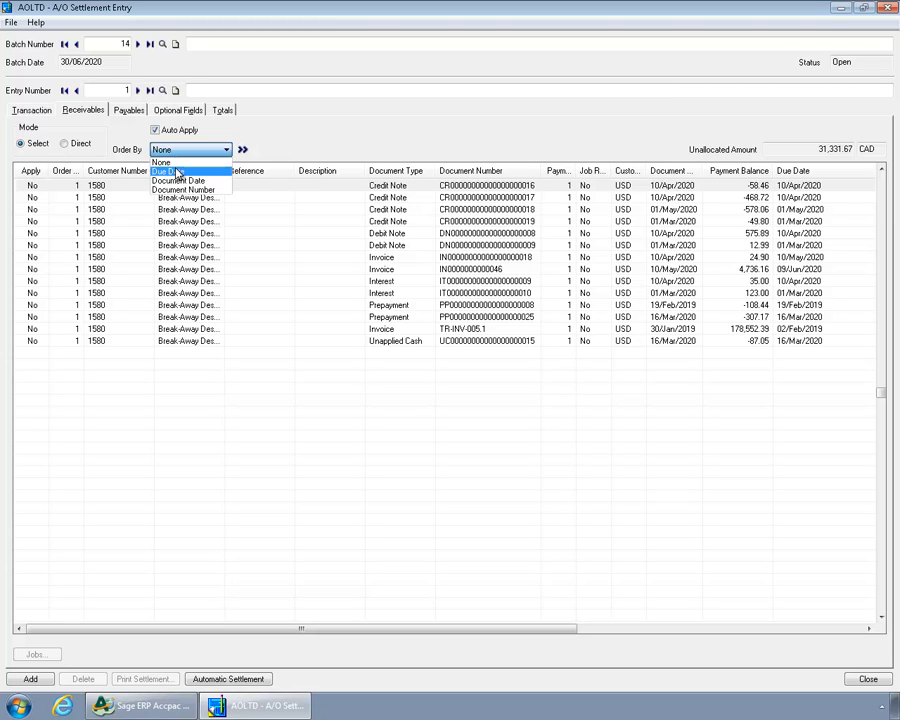
click(176, 173)
click(242, 151)
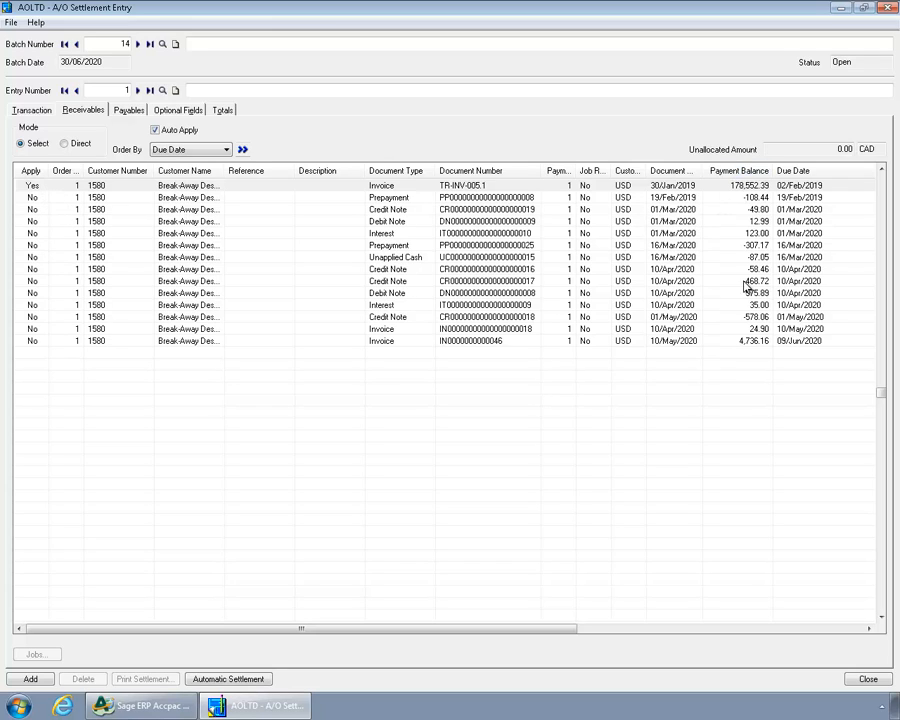
drag(572, 633, 619, 633)
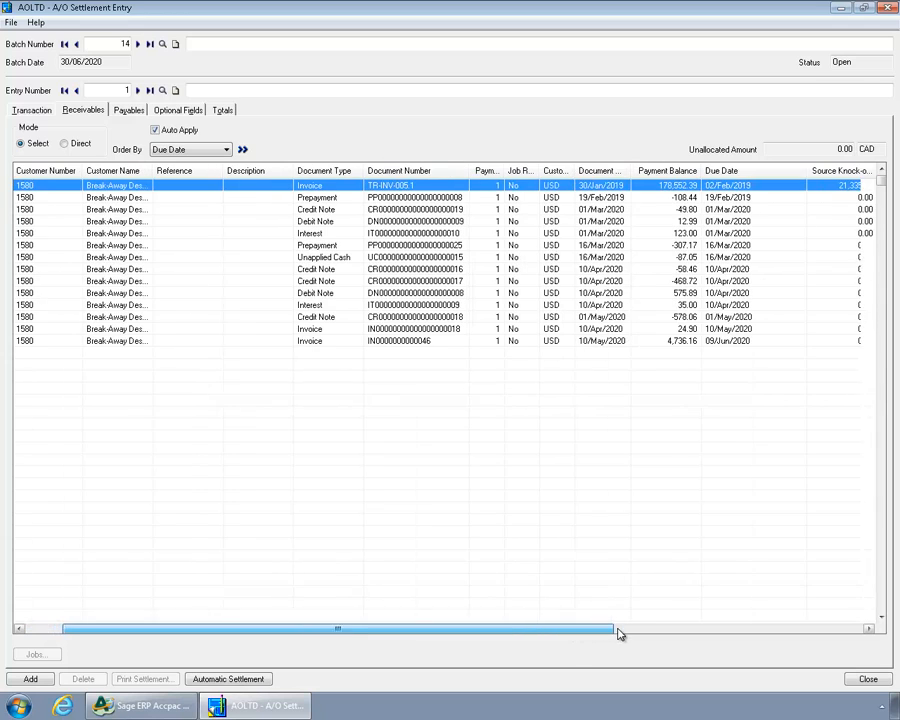
Add the settlement entry to the batch and post batch 14 from the Settlement Batch List.
click(30, 680)
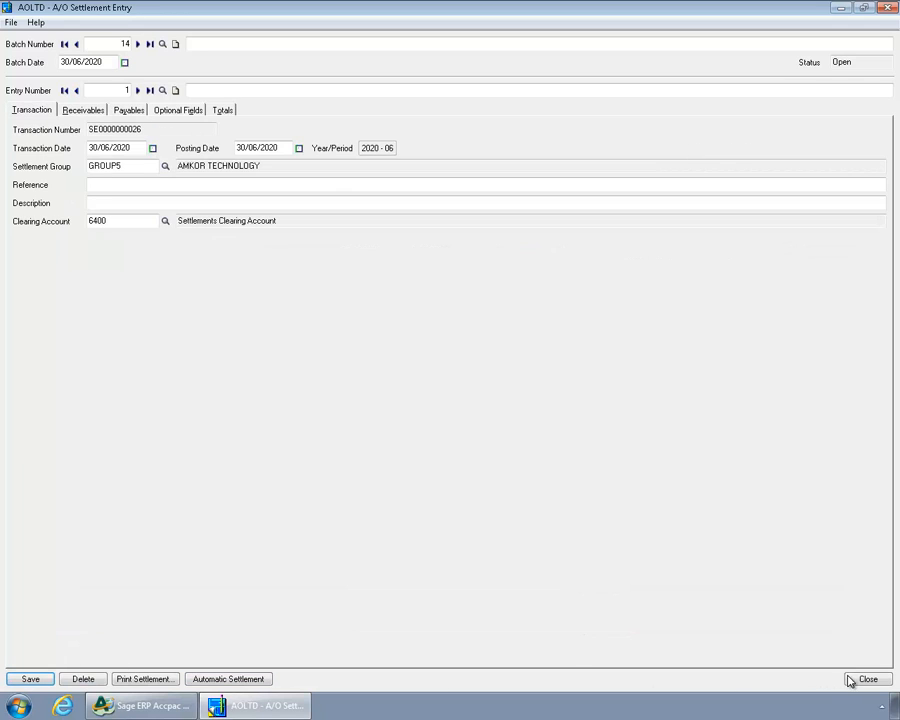
click(862, 679)
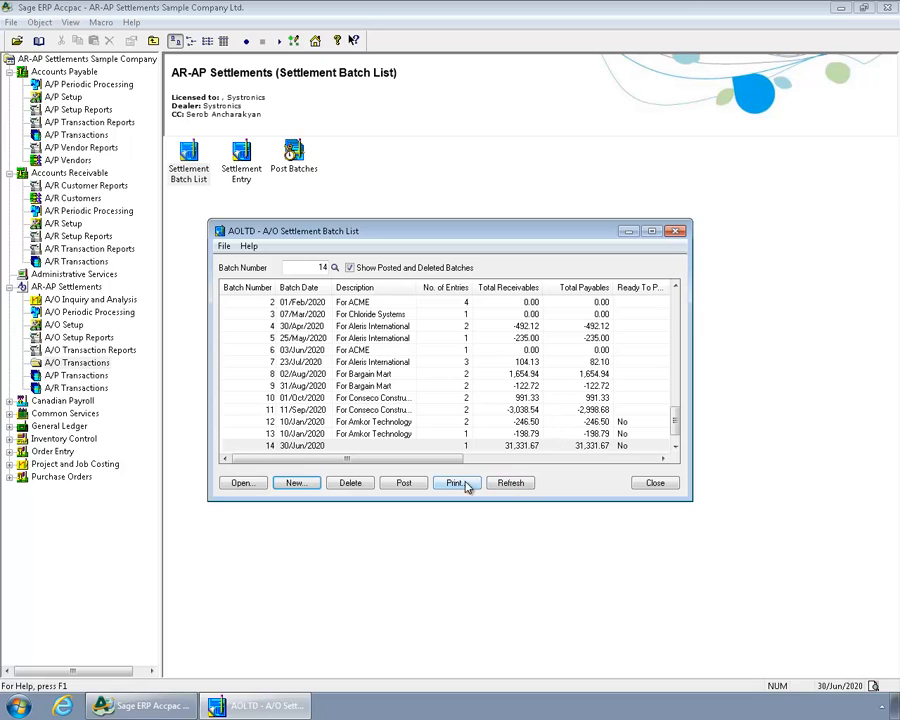
click(416, 486)
click(502, 402)
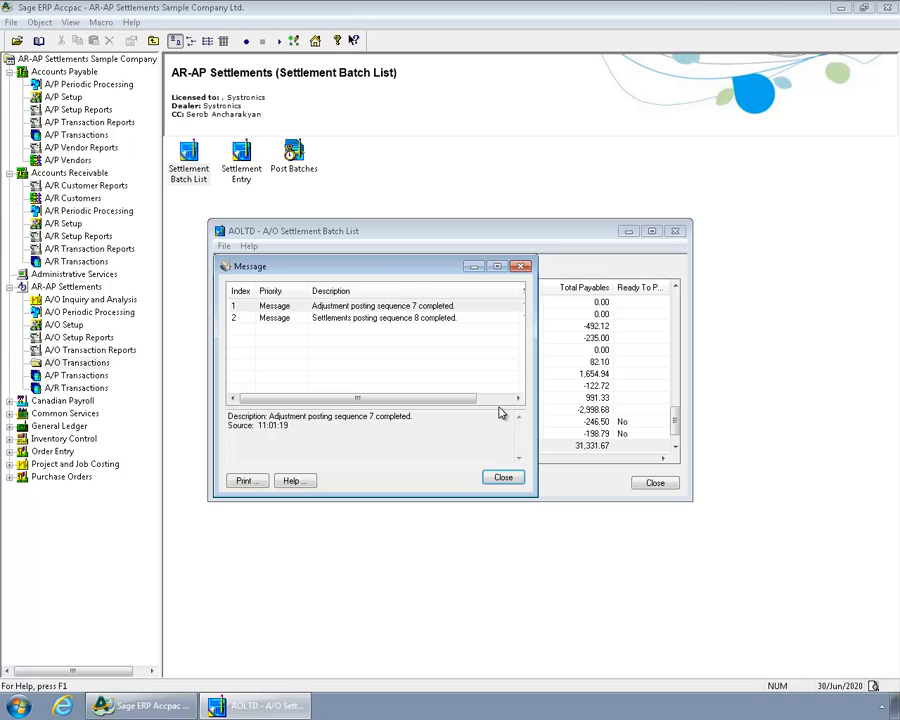
click(502, 479)
Open generated batch 8 in the A/P Adjustment Batch List and review its first entry's account, debit and credit.
click(64, 72)
click(200, 180)
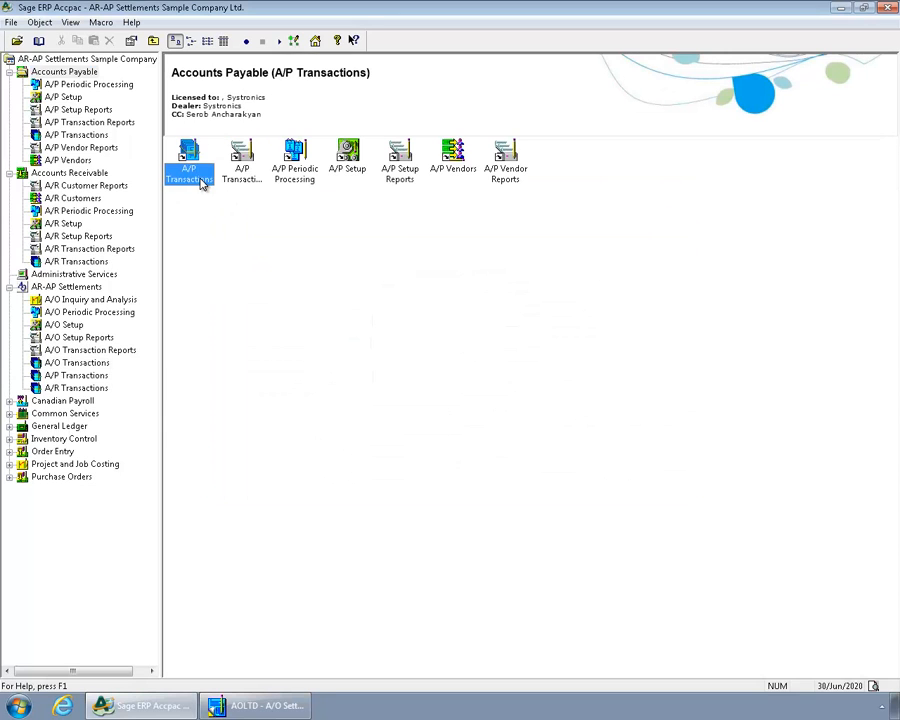
double_click(200, 180)
double_click(568, 170)
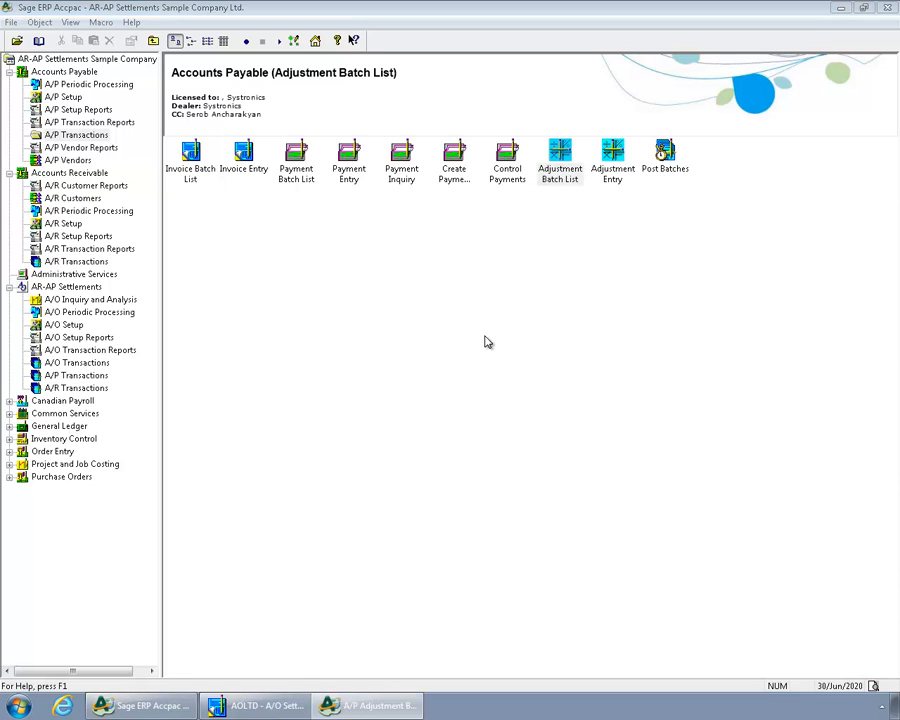
double_click(425, 397)
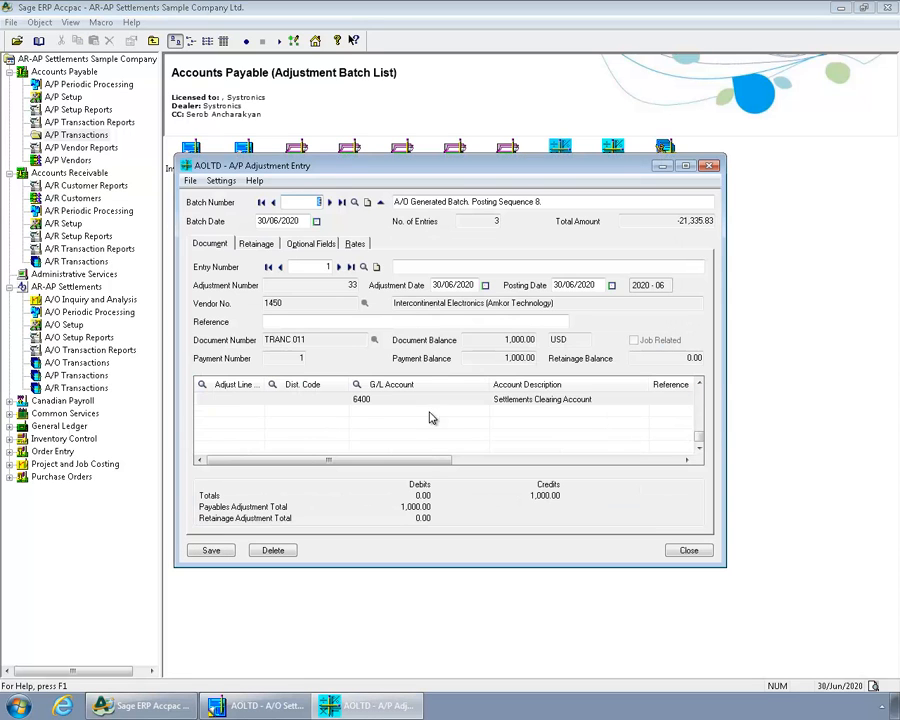
drag(424, 462, 560, 466)
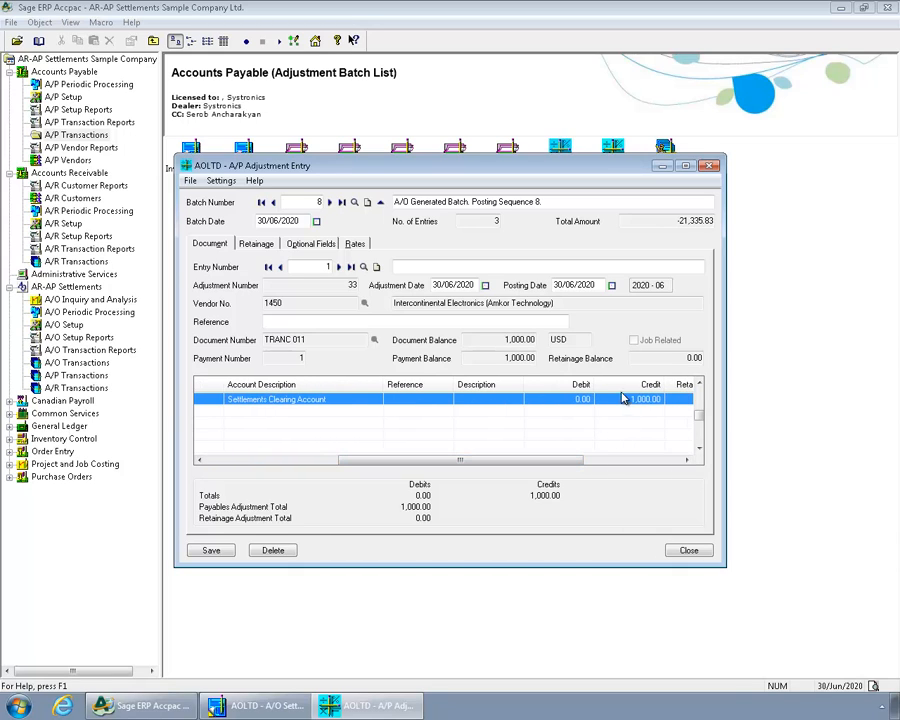
click(692, 552)
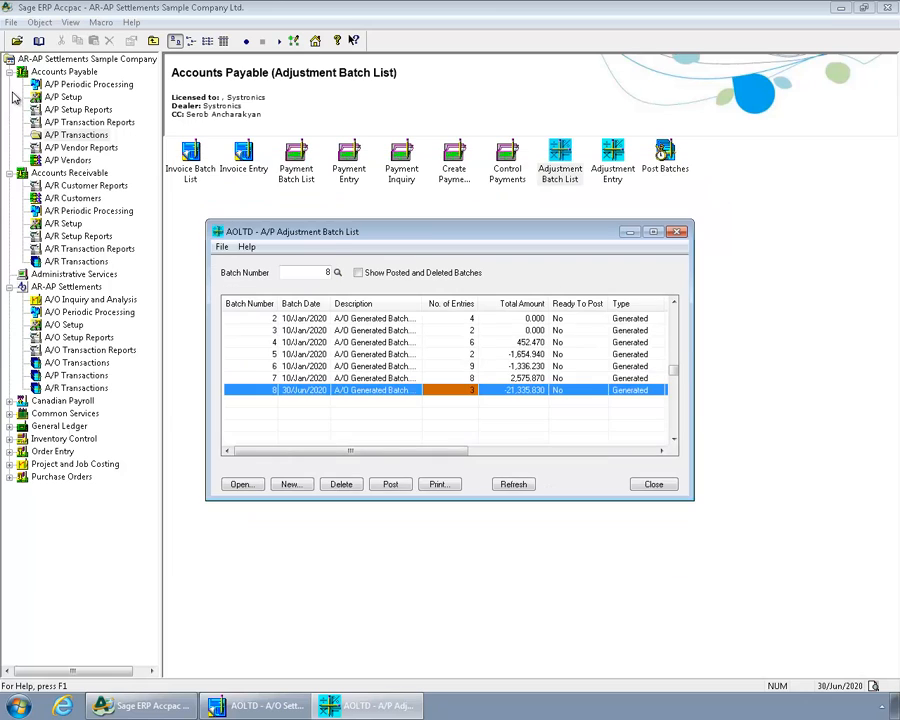
Check generated batch 7 in the A/R Adjustment Batch List, then close the list.
click(82, 172)
click(200, 175)
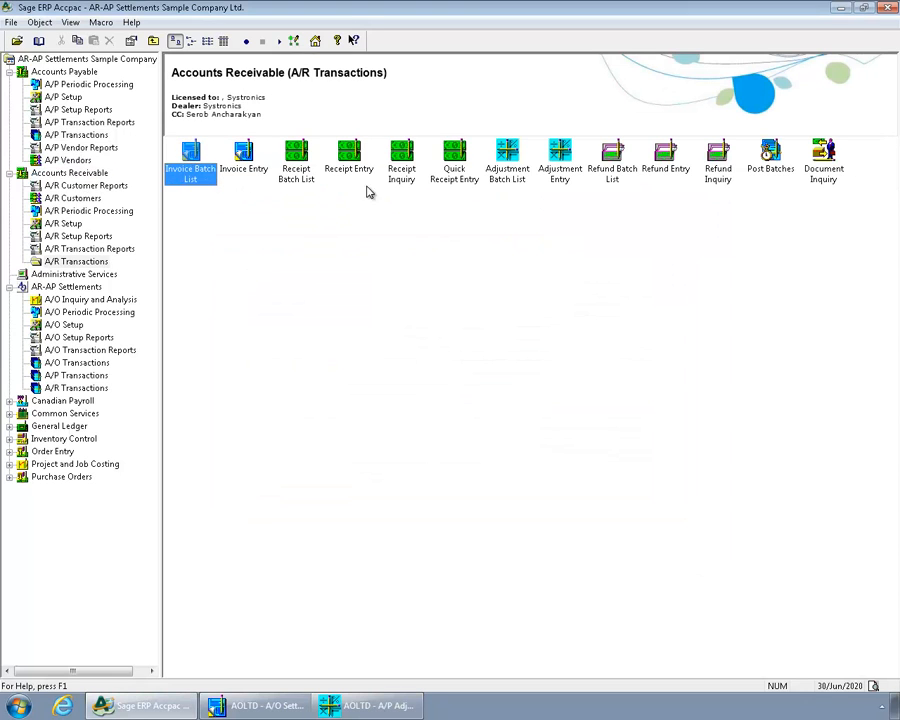
click(515, 175)
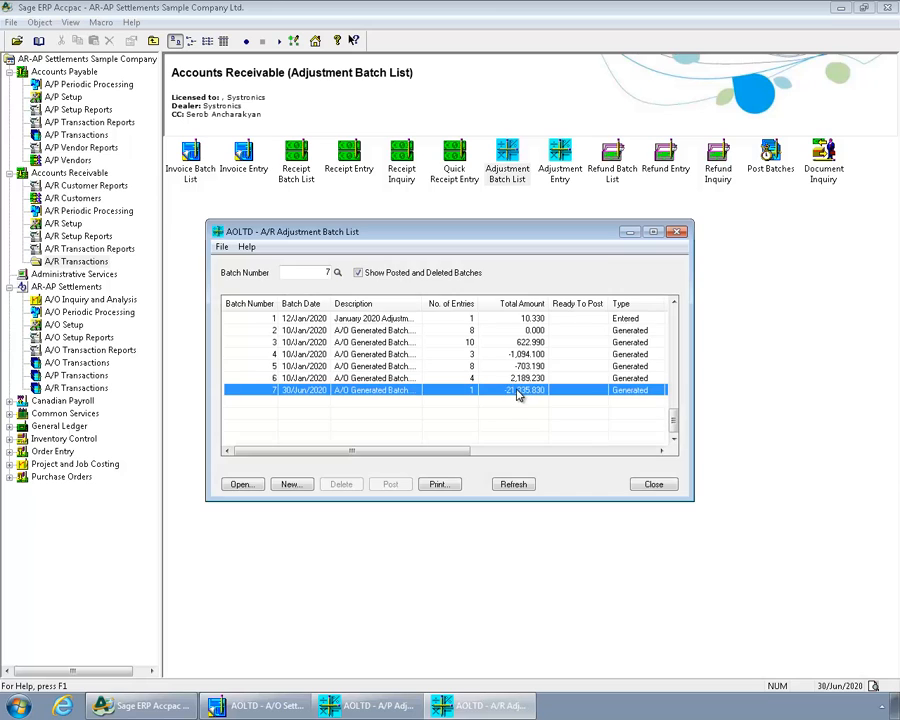
click(515, 390)
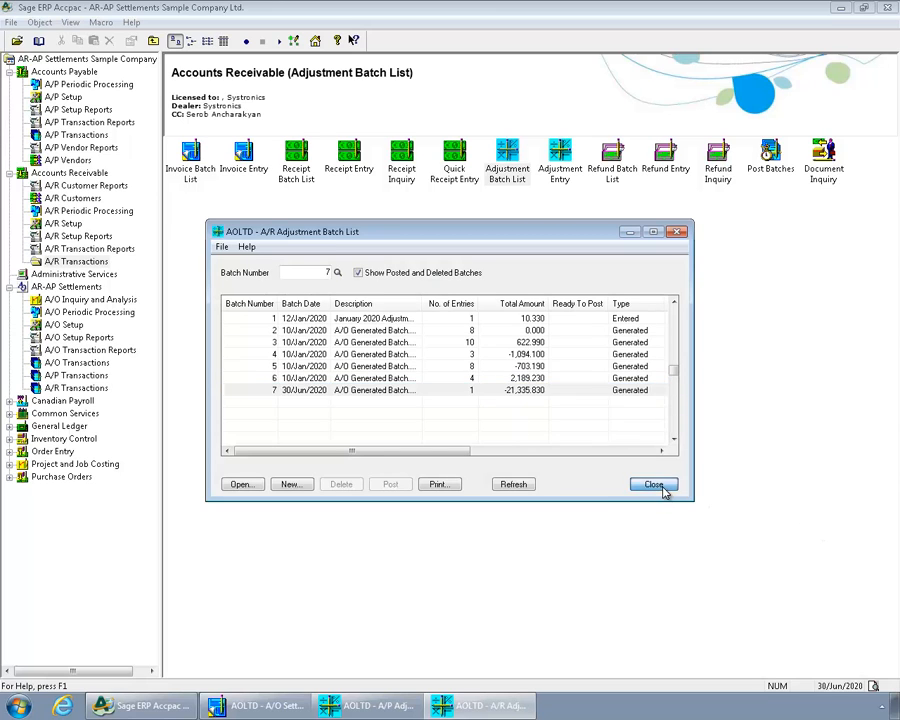
click(663, 486)
Print the settlement form for posted batch 14, entry 1 to preview, review it, and close the settlement windows.
click(285, 706)
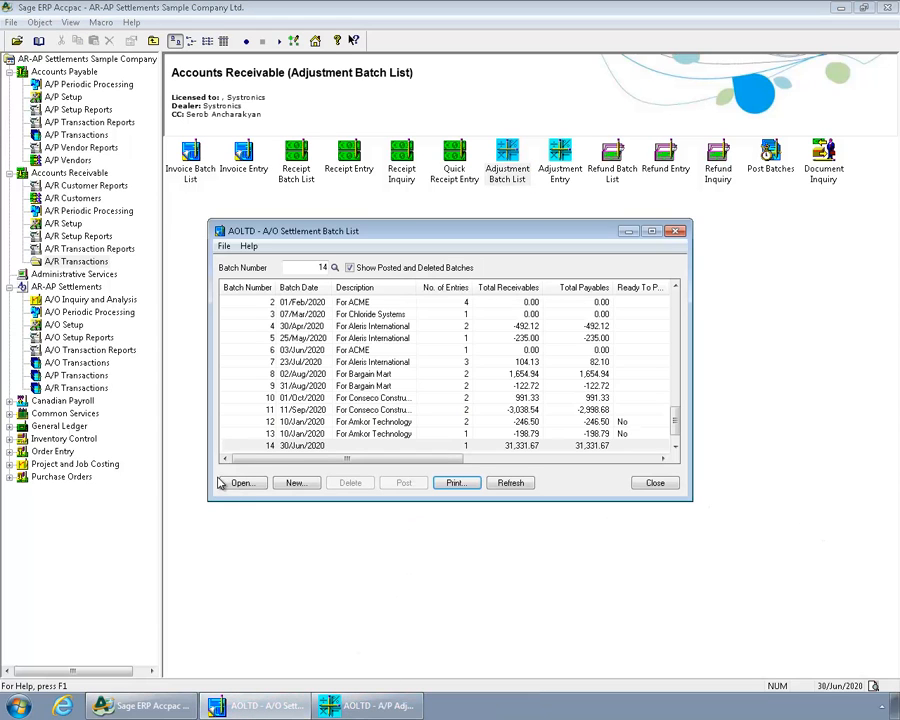
double_click(255, 446)
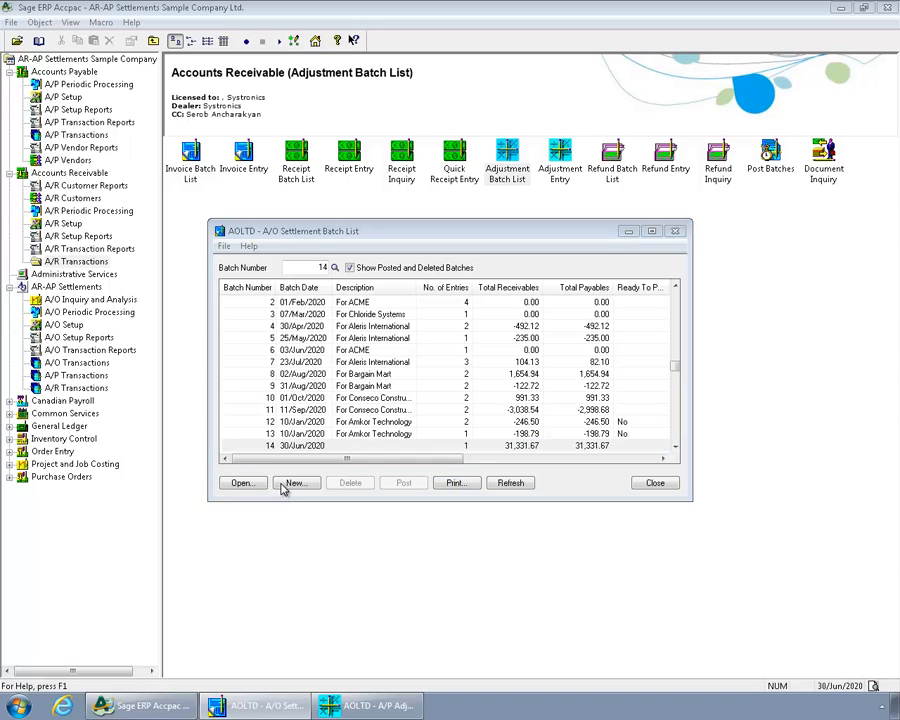
click(361, 502)
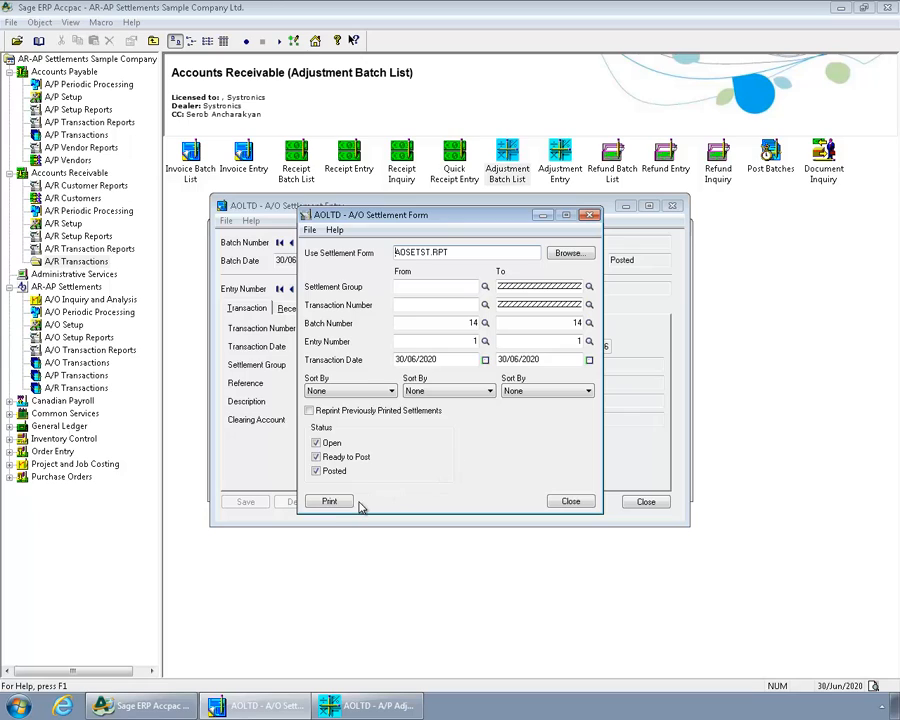
click(336, 502)
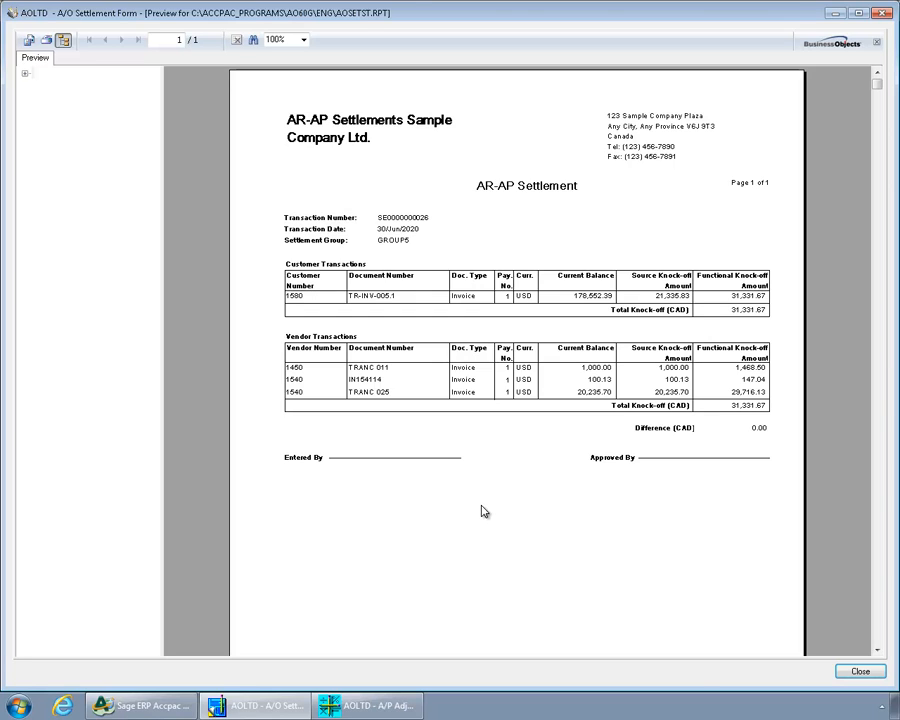
click(860, 671)
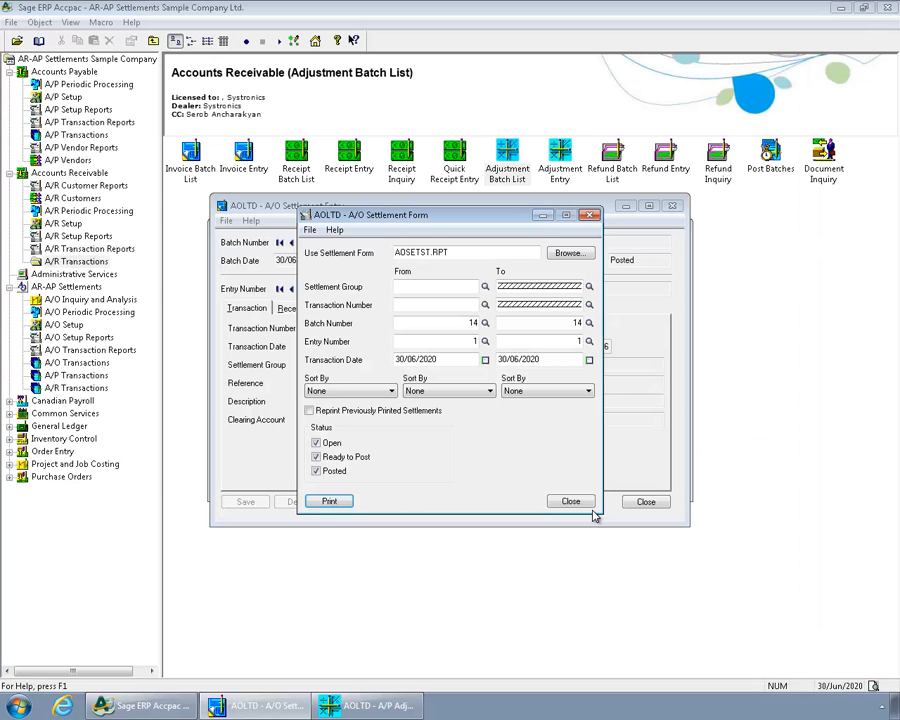
click(570, 501)
click(643, 500)
click(653, 482)
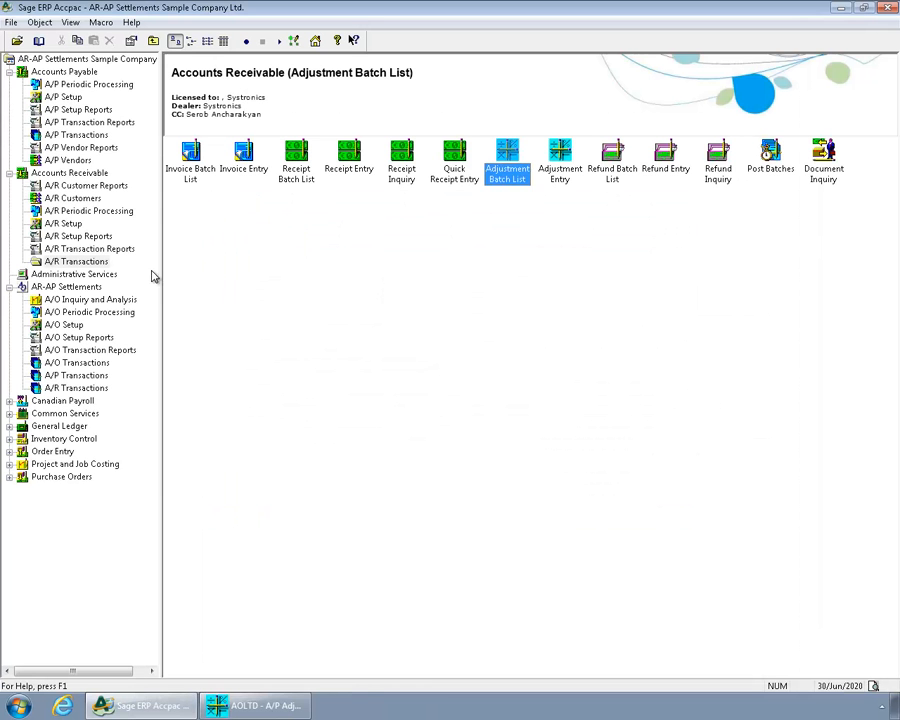
Print the A/O Settlement Group Statement with the settlement group range set from GROUP5 to GROUP5.
click(90, 288)
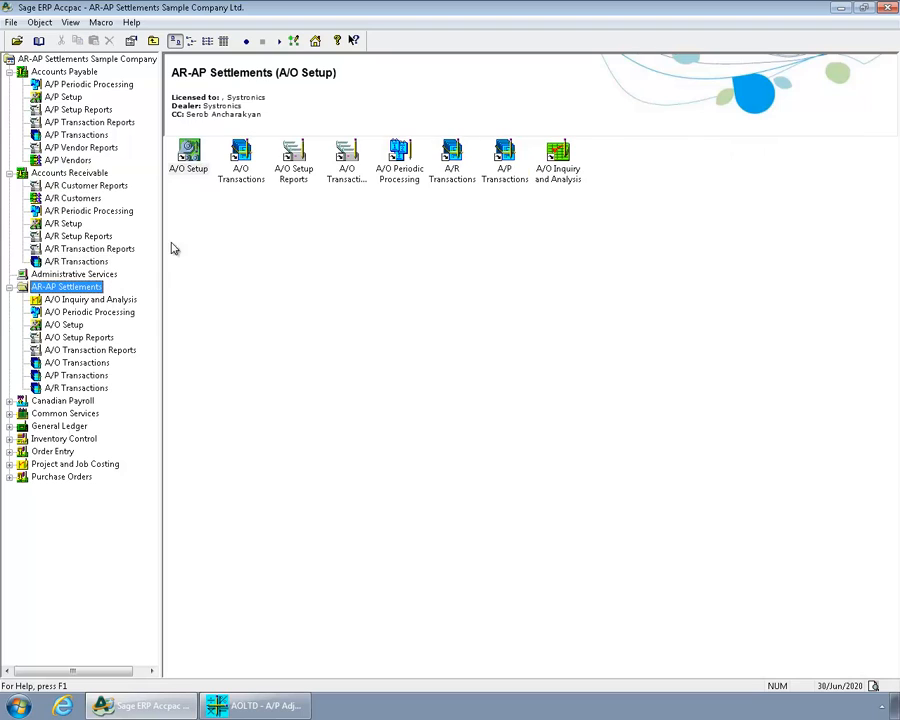
double_click(556, 184)
double_click(241, 165)
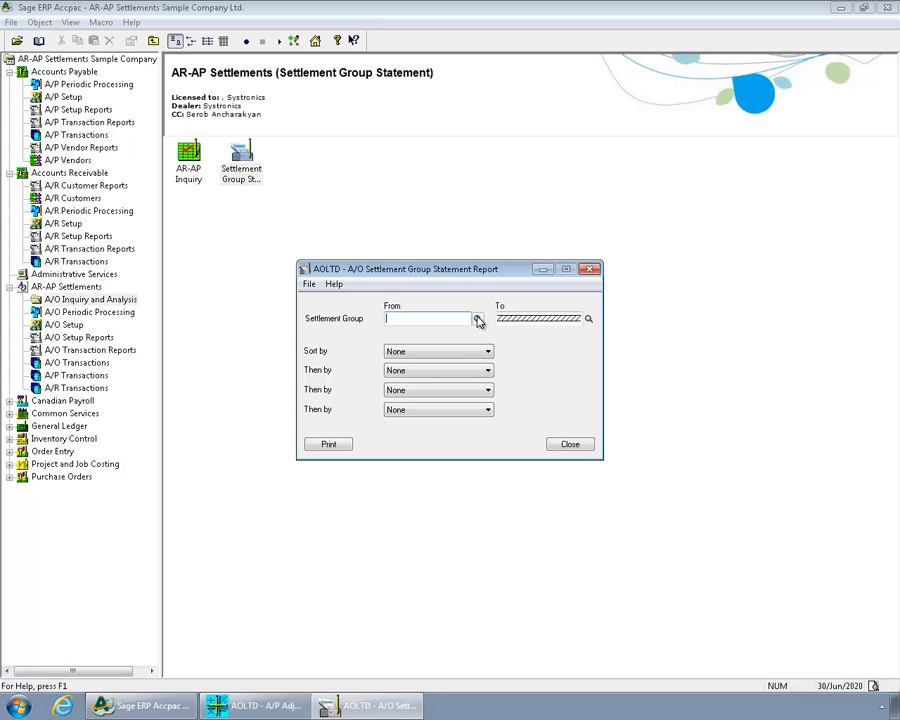
click(477, 318)
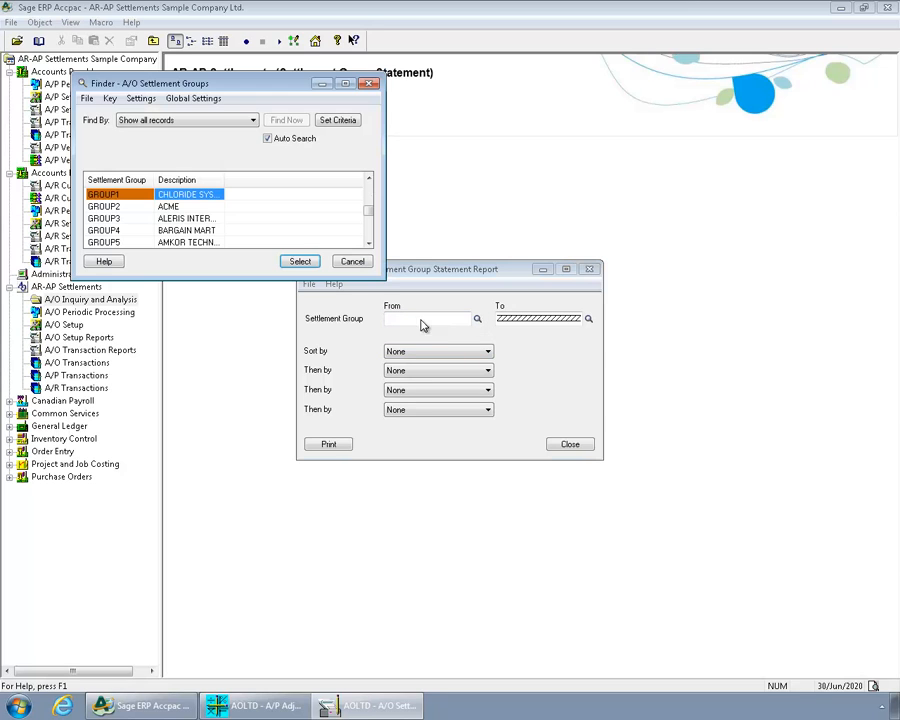
click(196, 242)
click(300, 261)
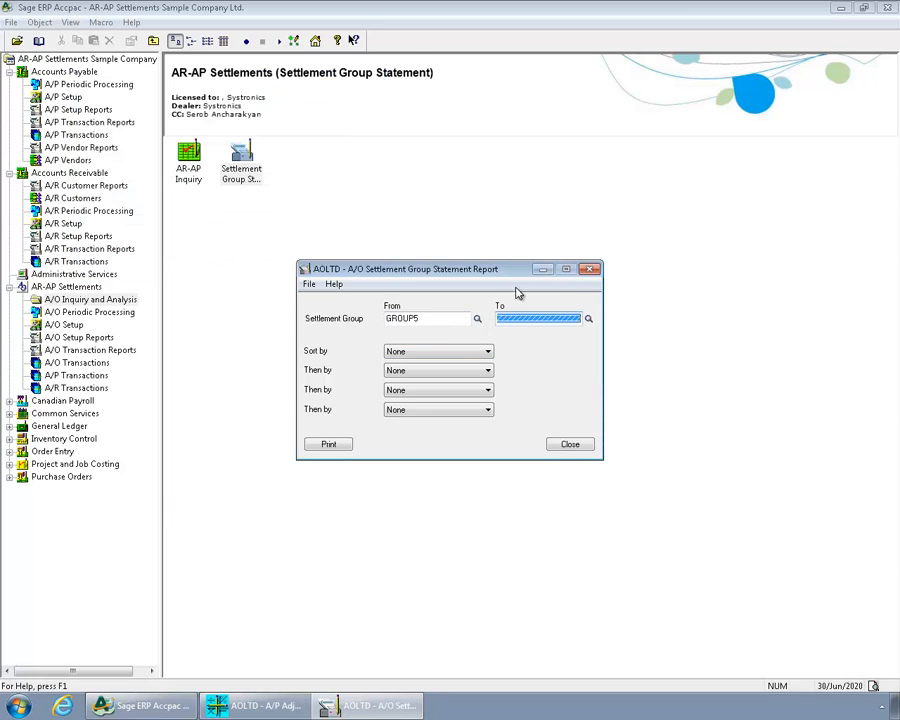
click(589, 318)
click(120, 232)
key(Return)
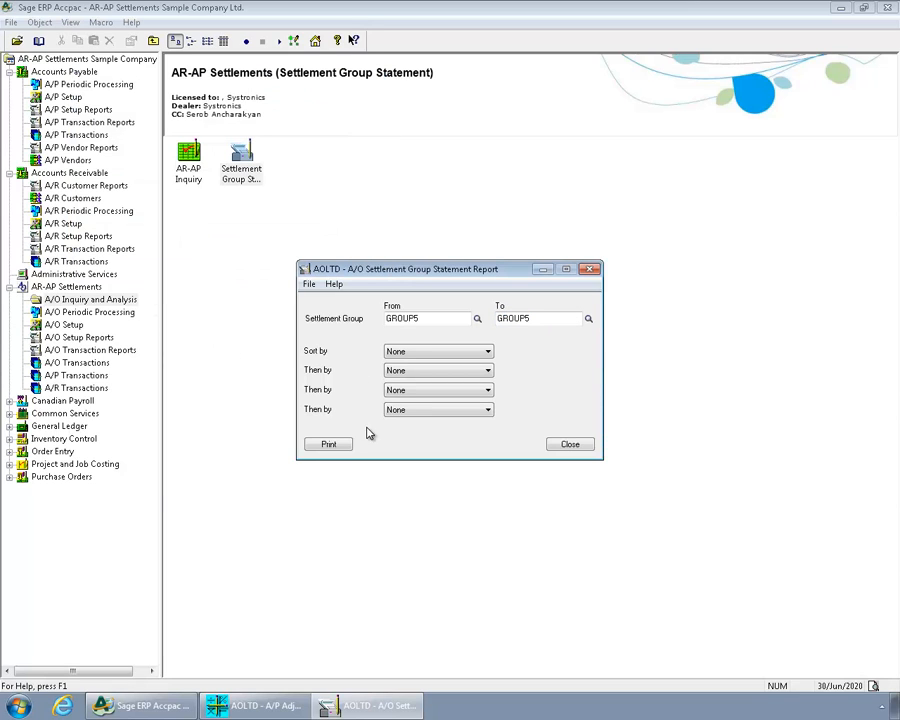
click(337, 444)
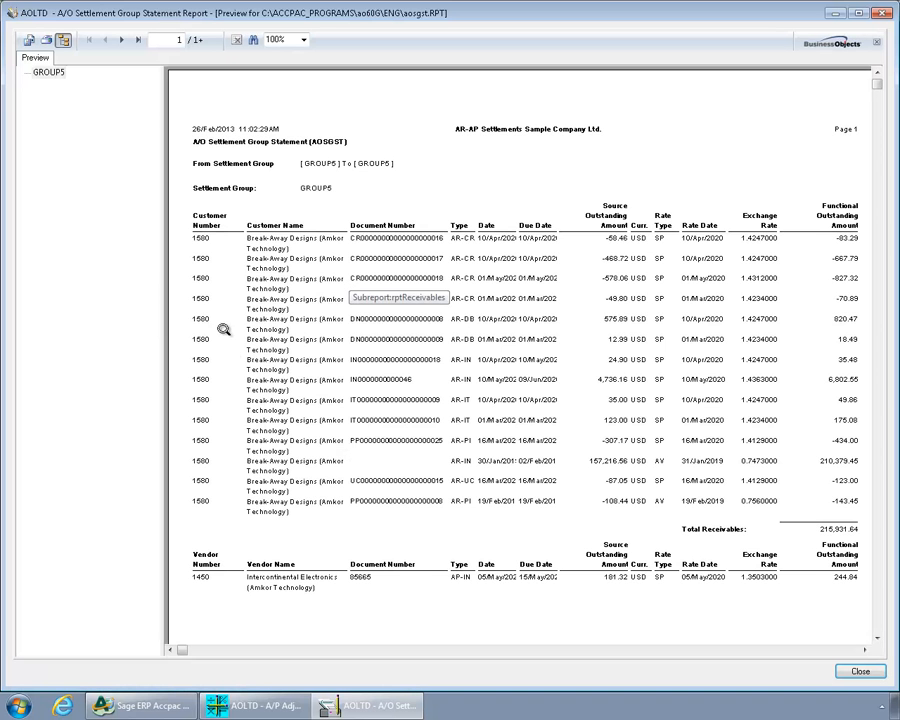
Hide the group tree, review all three pages of the settlement group statement through the GROUP5 total, and close the preview.
click(63, 40)
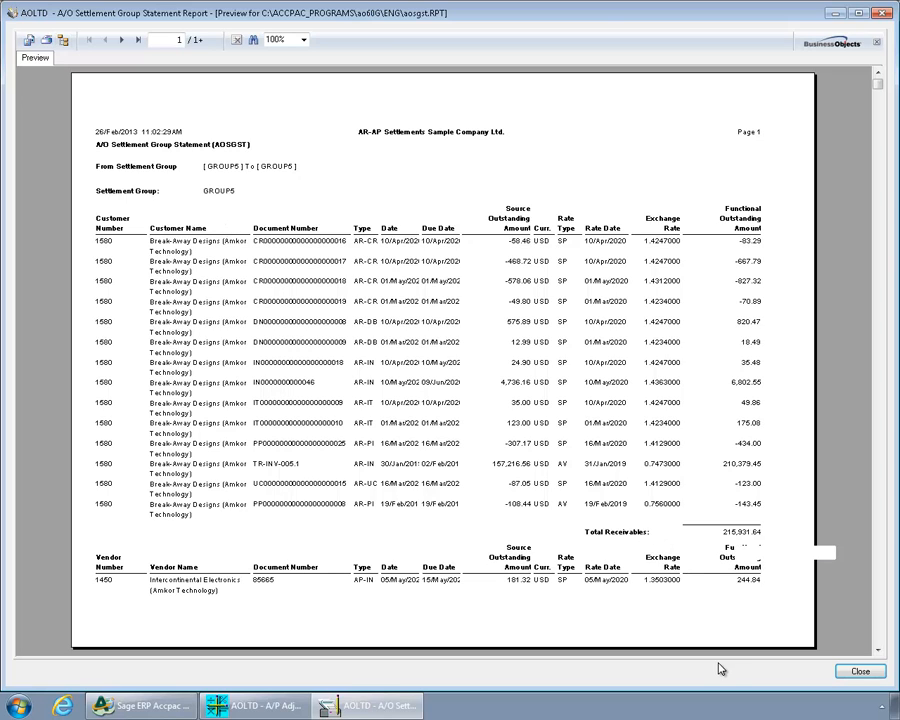
click(121, 40)
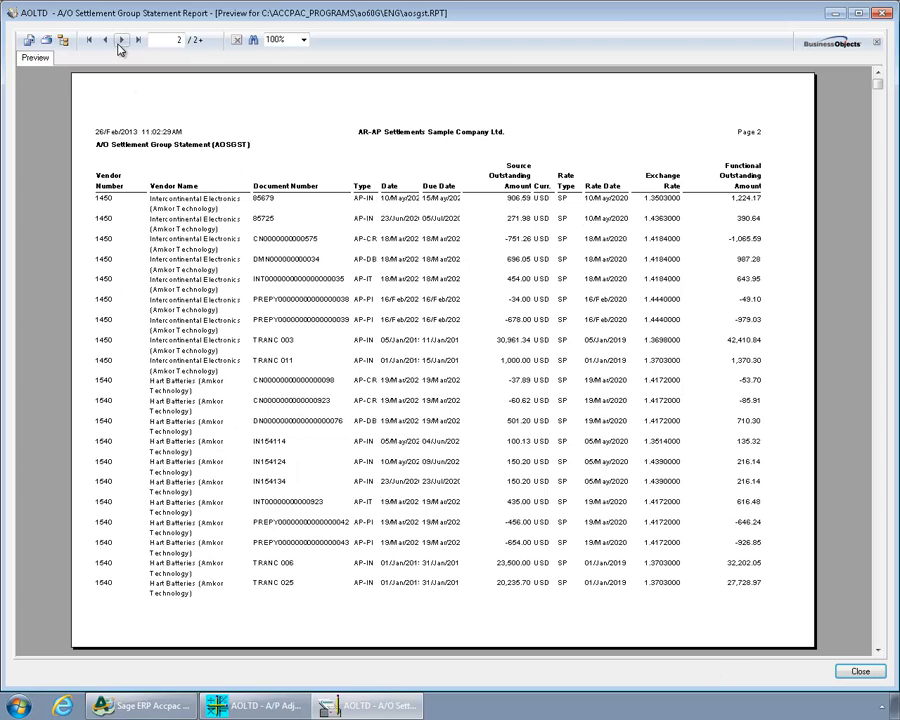
click(121, 40)
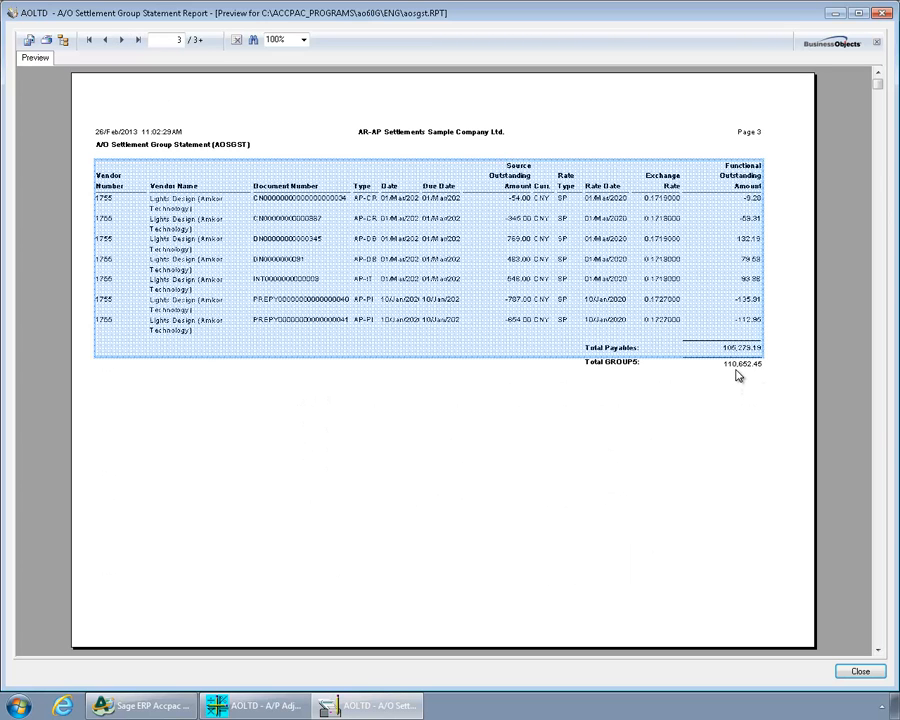
click(738, 363)
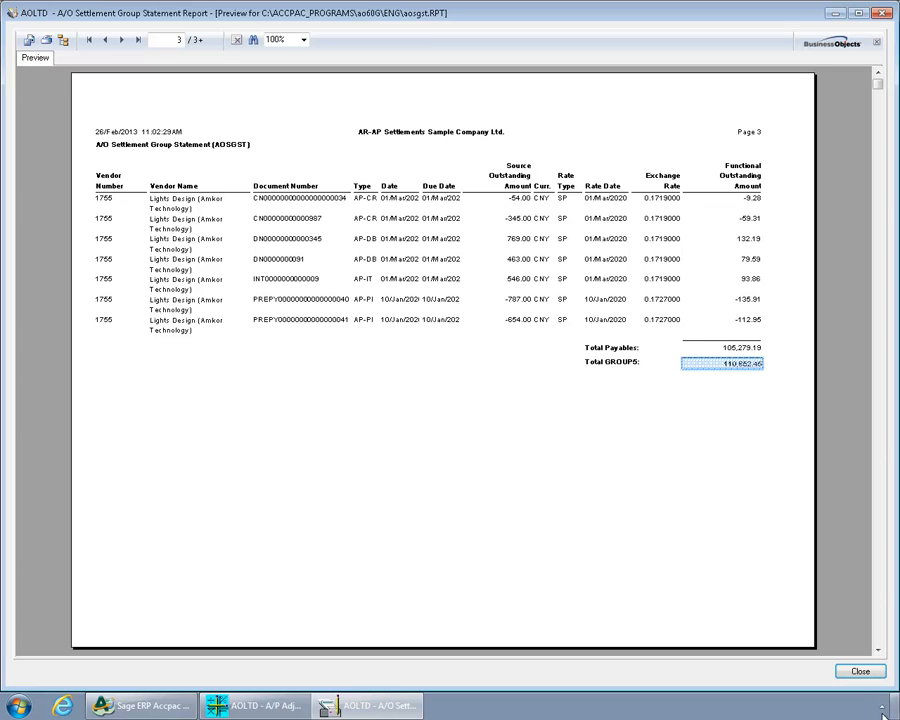
click(859, 672)
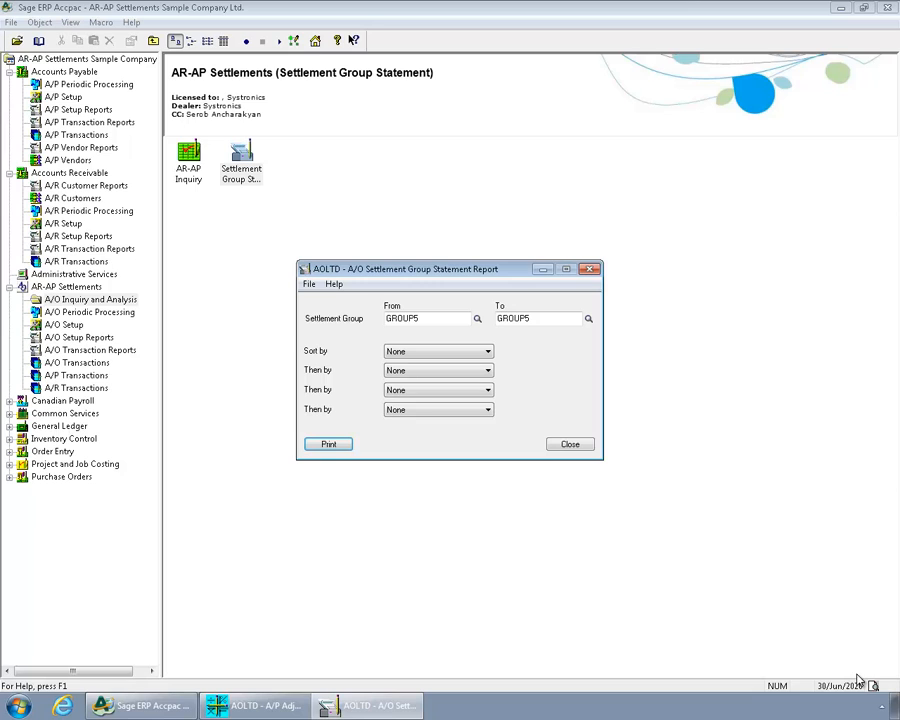
Open the AR-AP Inquiry and load the customer and vendor balances for settlement group GROUP5, Amkor Technology.
double_click(193, 172)
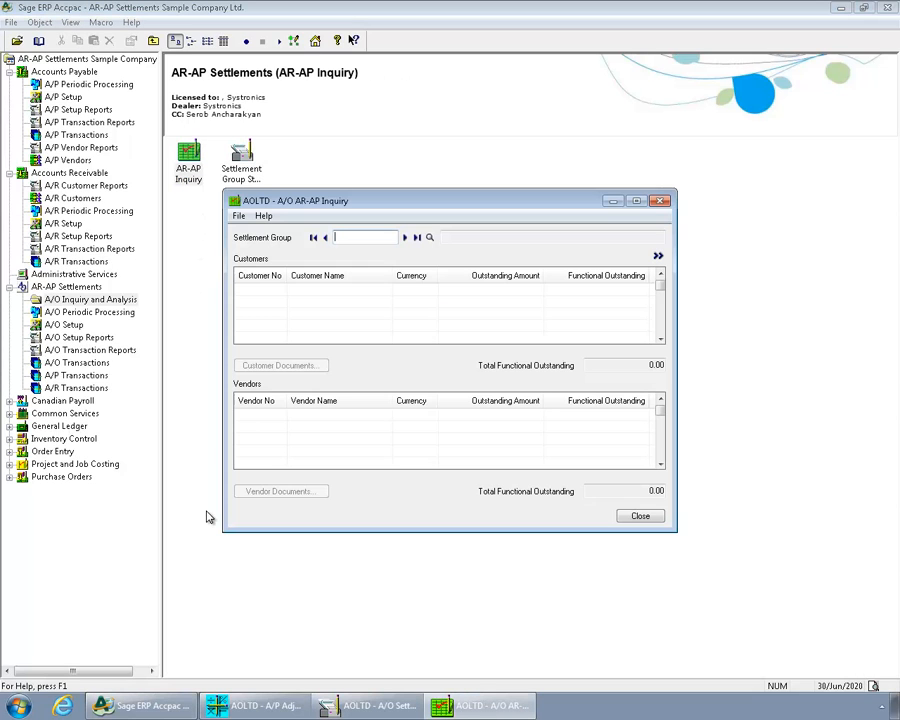
click(405, 237)
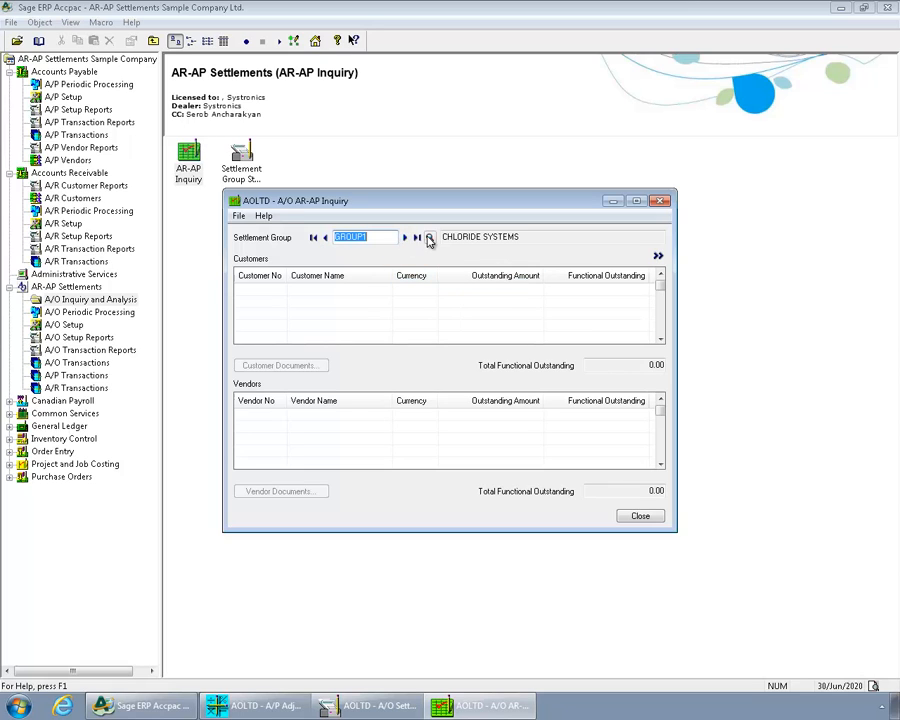
click(430, 237)
click(178, 231)
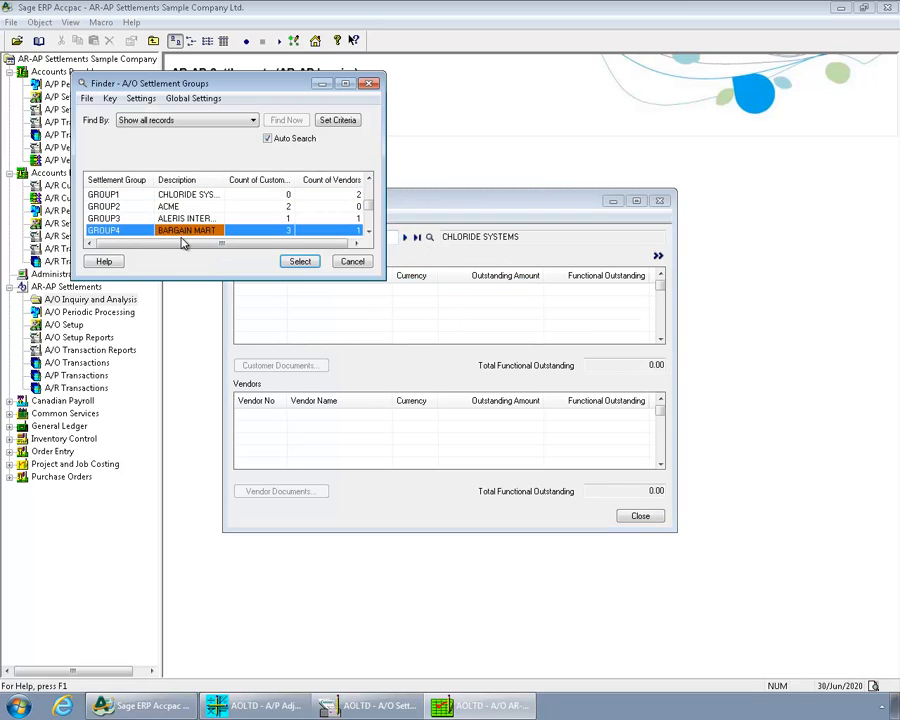
key(Down)
click(300, 261)
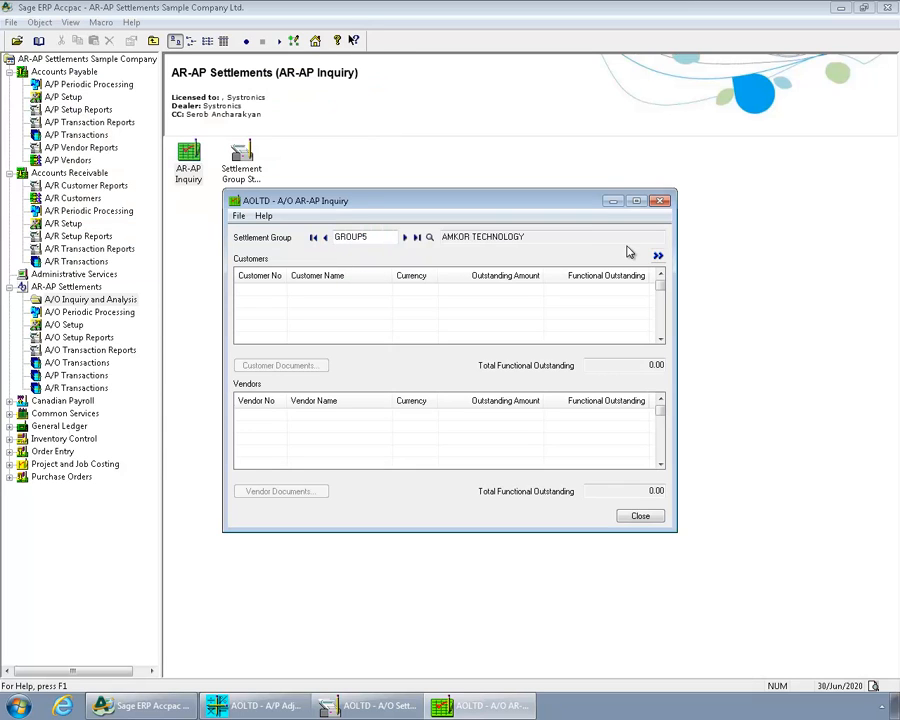
click(658, 257)
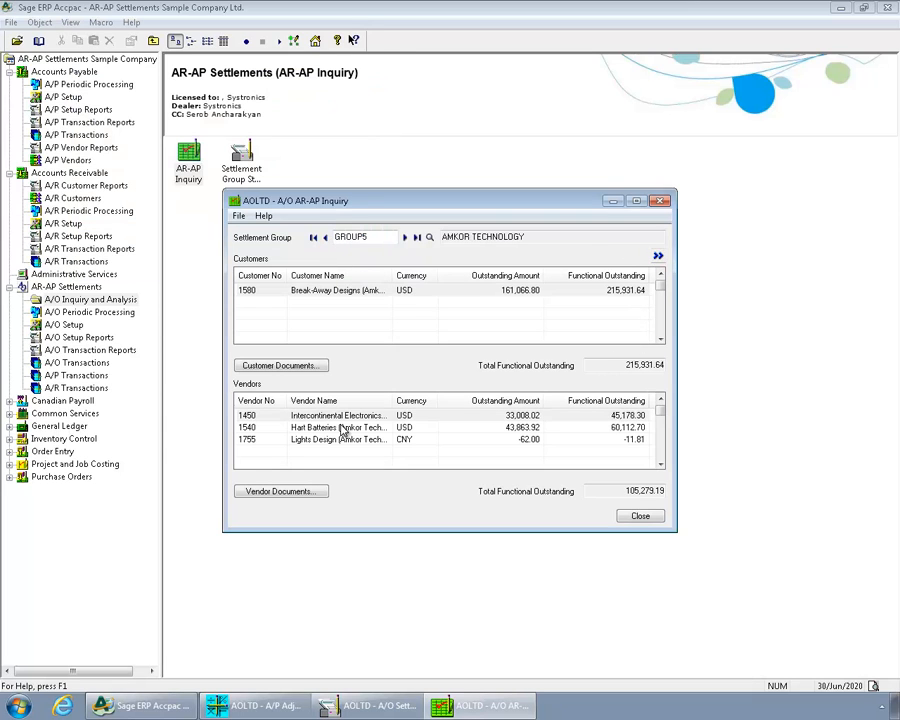
Examine the vendor balances and the Break-Away Designs customer documents in the inquiry, and close both inquiry windows.
click(570, 417)
click(566, 428)
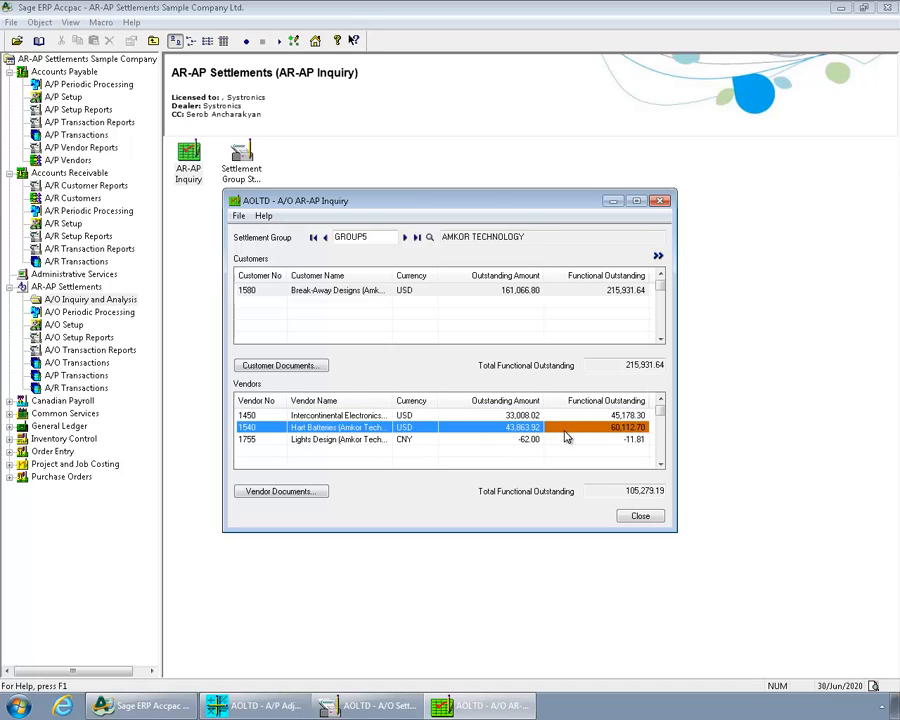
click(566, 441)
click(246, 292)
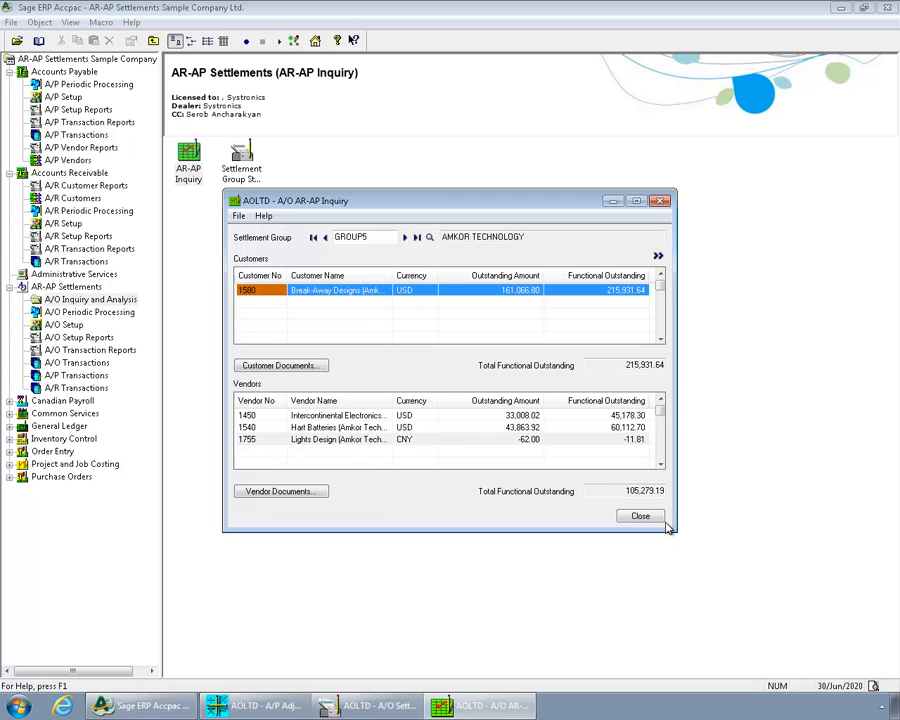
double_click(313, 291)
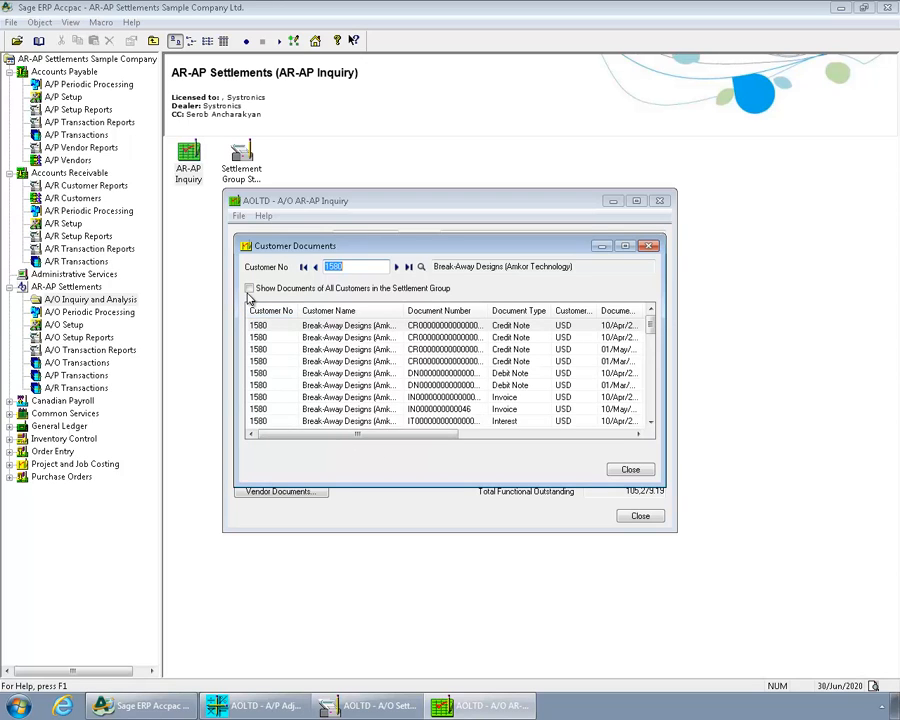
click(630, 469)
click(651, 516)
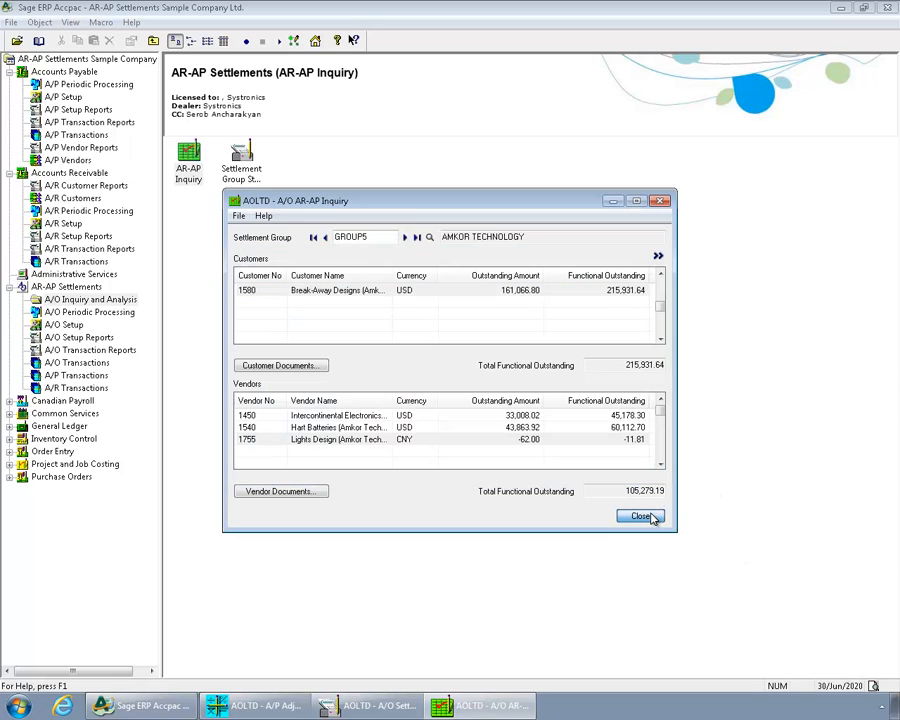
click(651, 516)
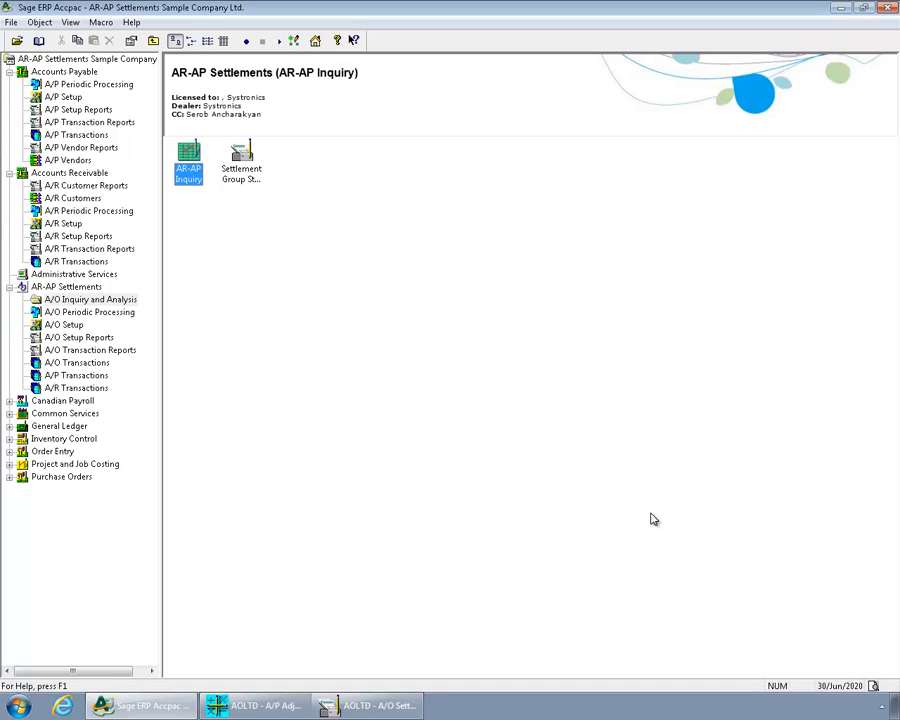
Create a new A/P payment batch in AR-AP Settlements for vendor Deca Gardening (Conseco Constructions) and check its settlement group.
click(88, 377)
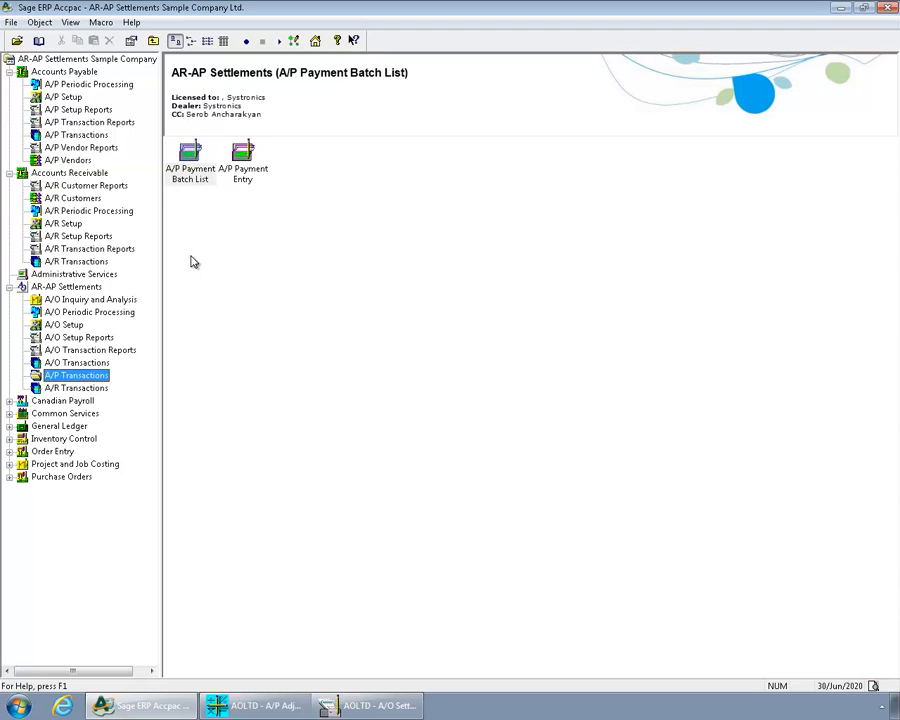
double_click(250, 178)
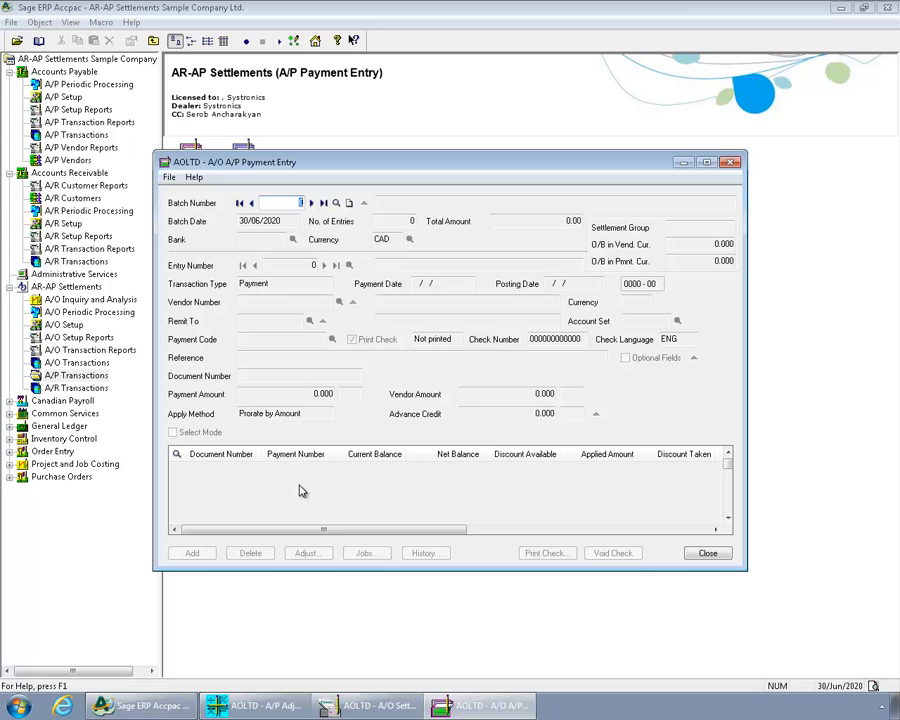
click(350, 204)
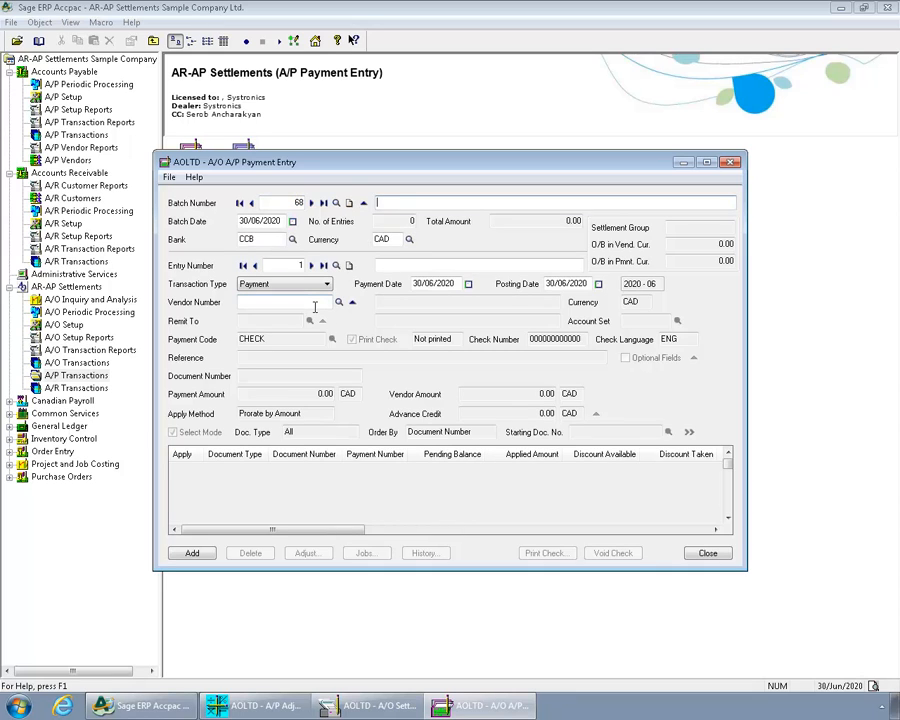
click(314, 307)
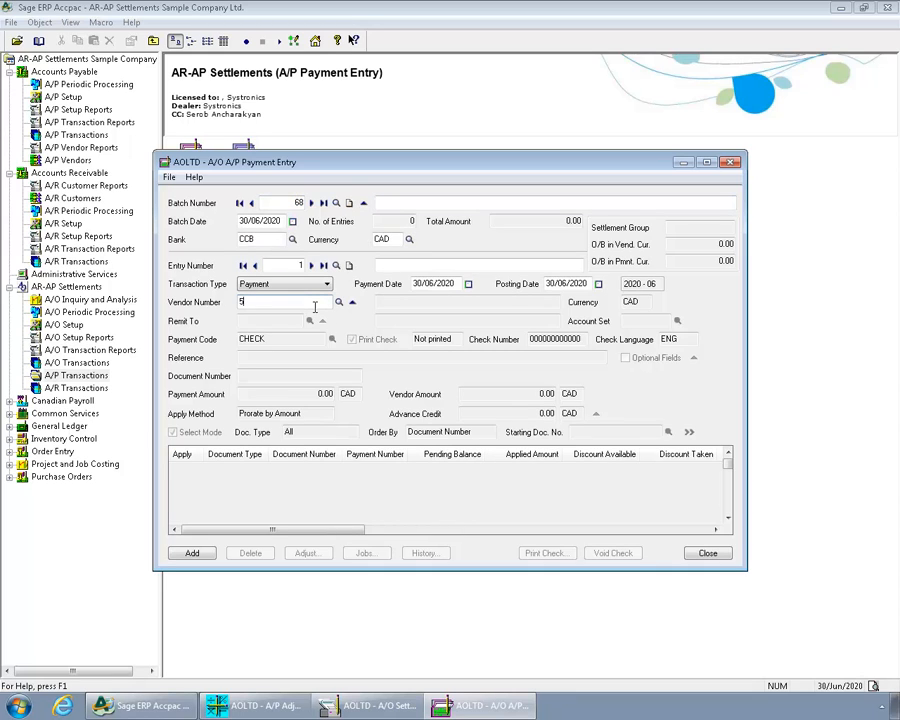
text(5000)
key(Tab)
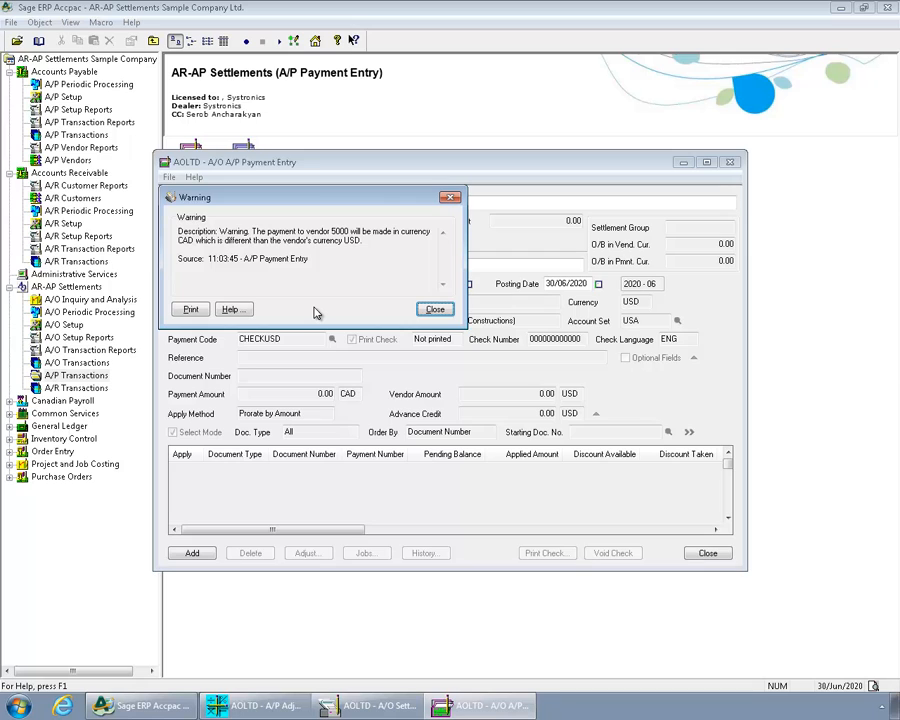
click(452, 313)
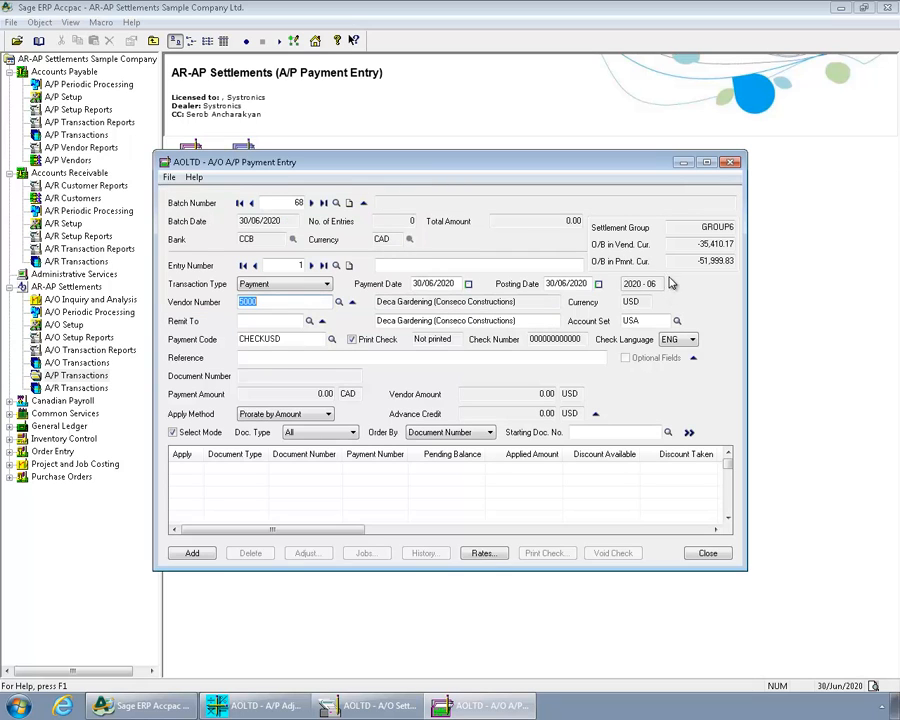
drag(686, 229, 762, 232)
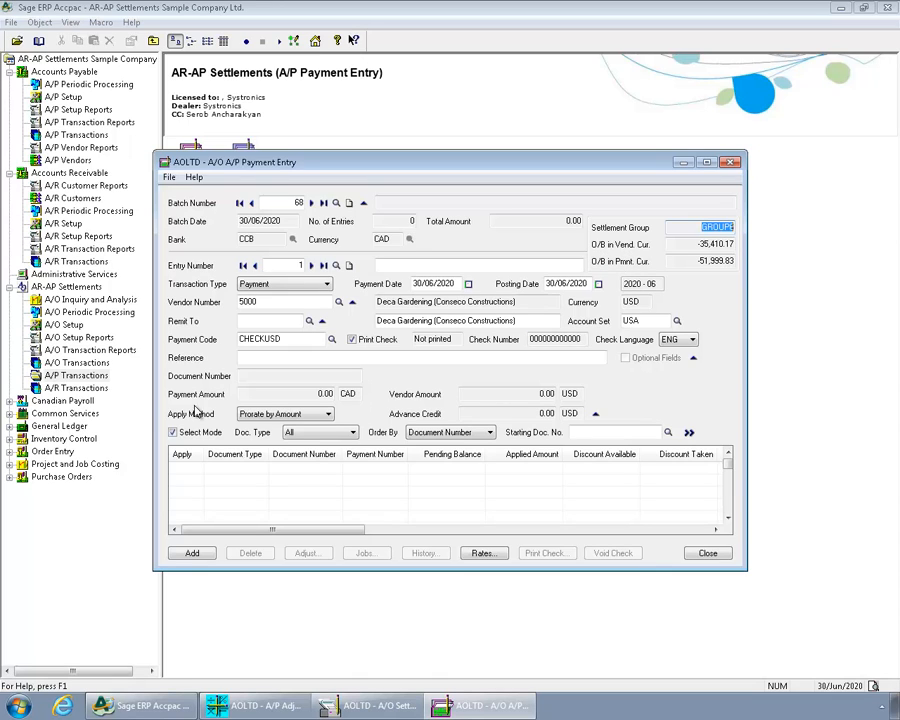
Create a new A/R receipt batch in AR-AP Settlements for customer Bashaw Bulldozing (Conseco Constructions) and check its settlement group.
click(78, 389)
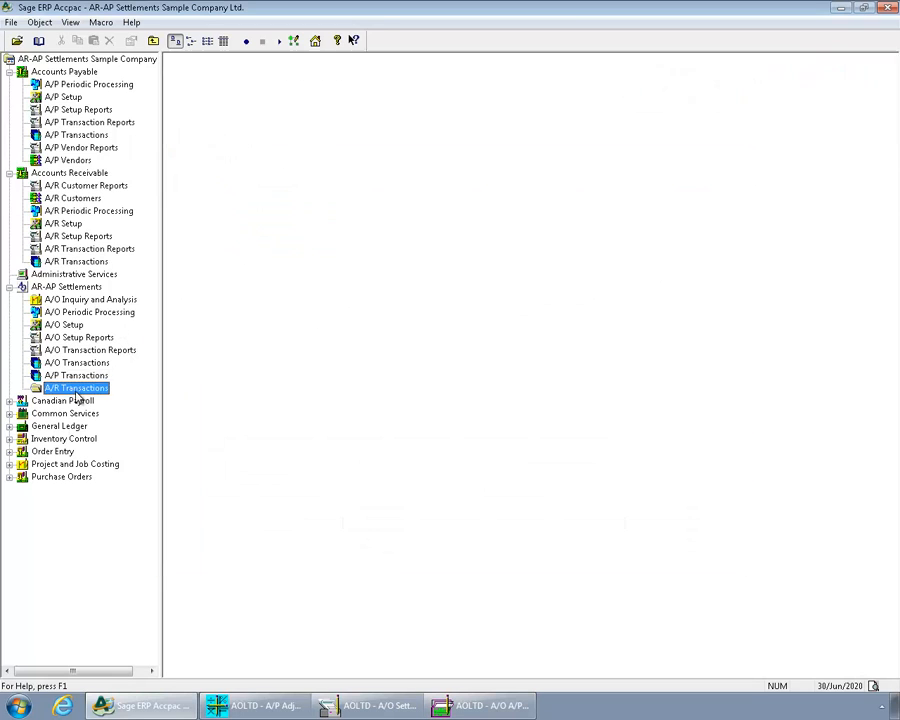
double_click(243, 170)
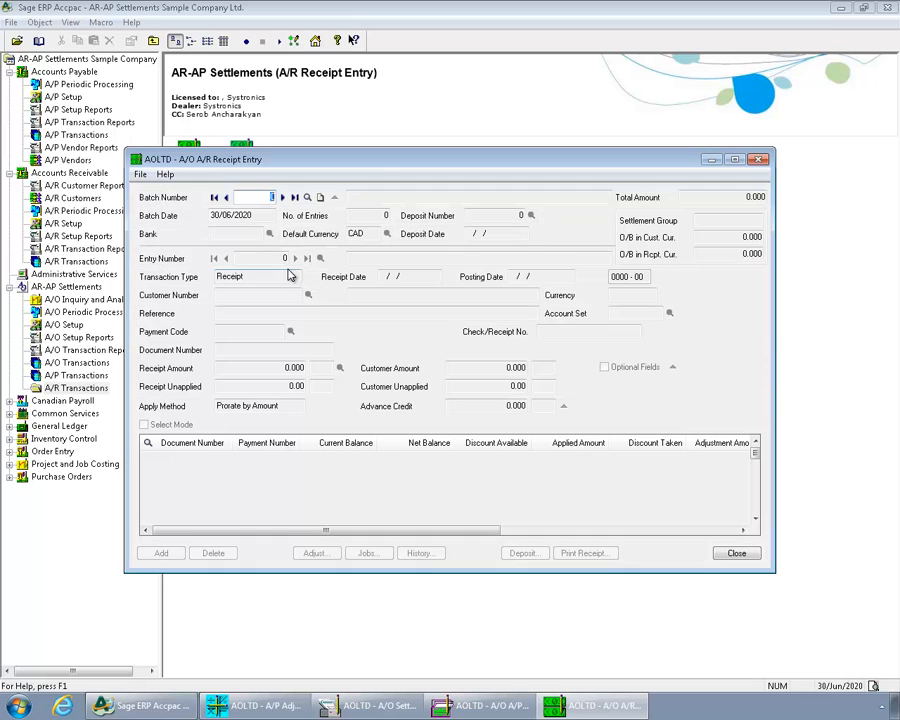
click(321, 197)
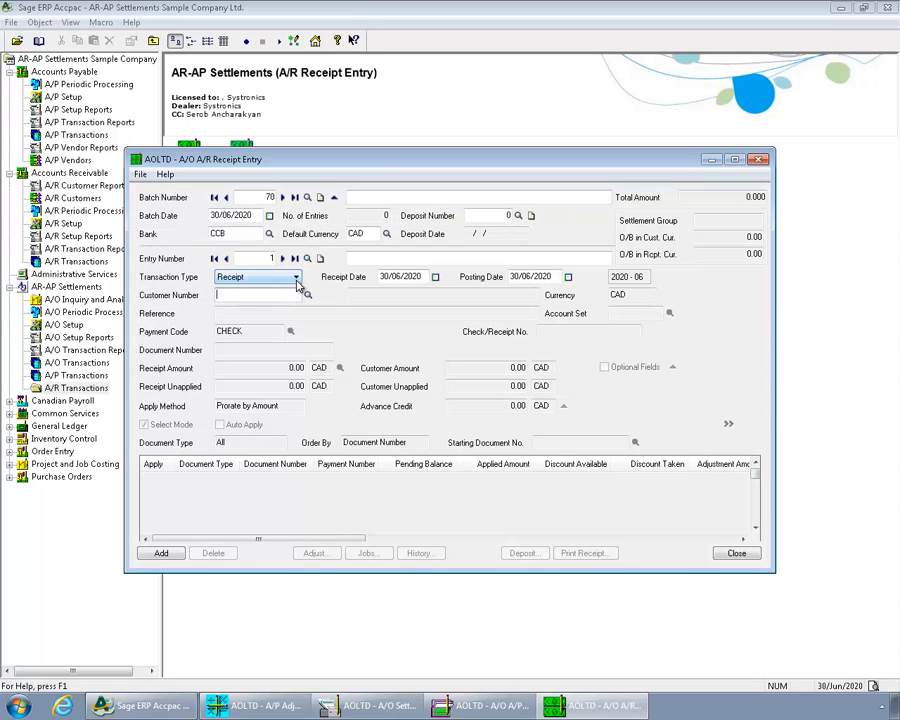
text(7100)
key(Tab)
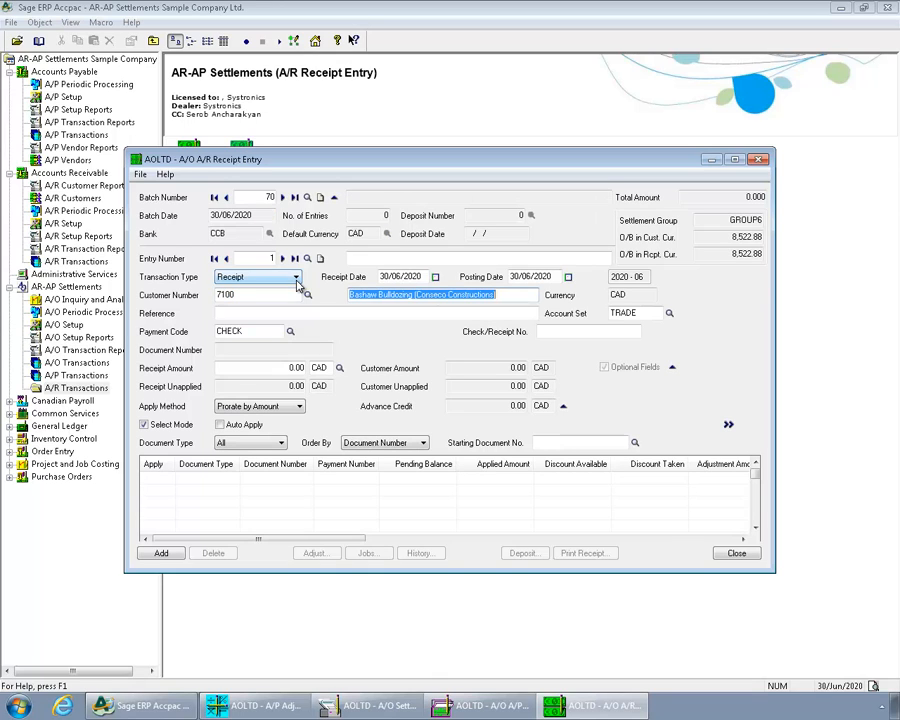
drag(726, 222, 760, 222)
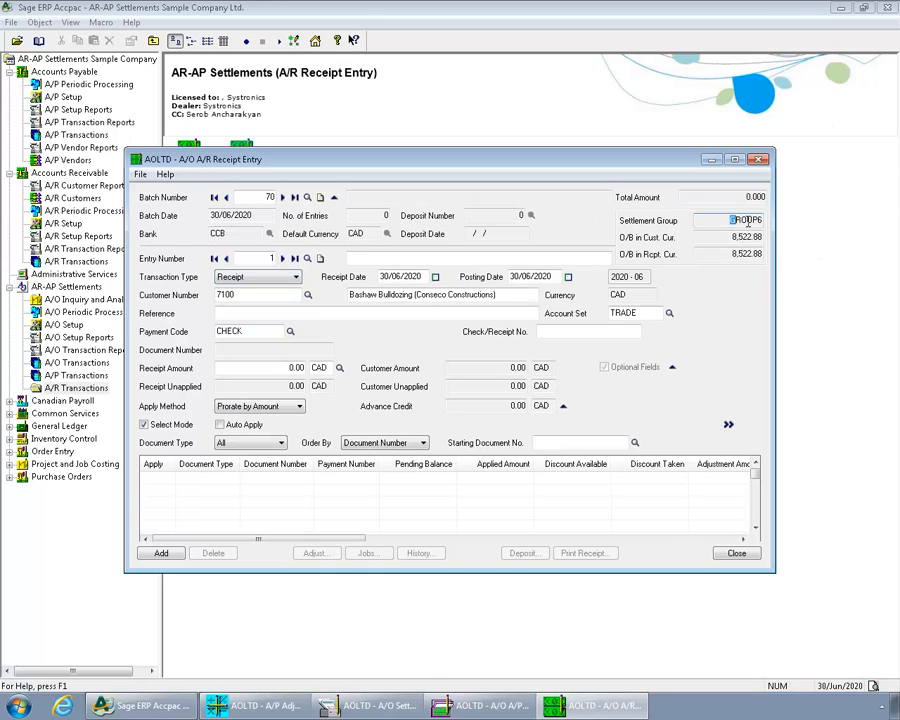